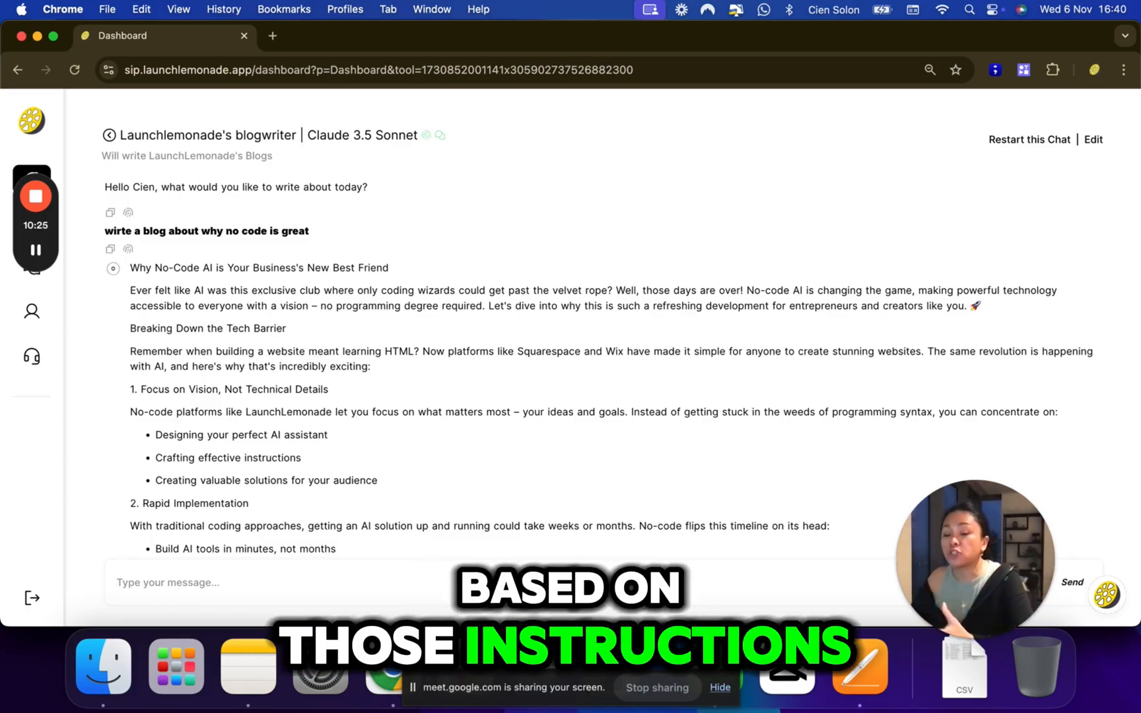
# Read the generated no-code AI blog from its introduction through the Real-World Applications section
pyautogui.scroll(-1, 272, 451)
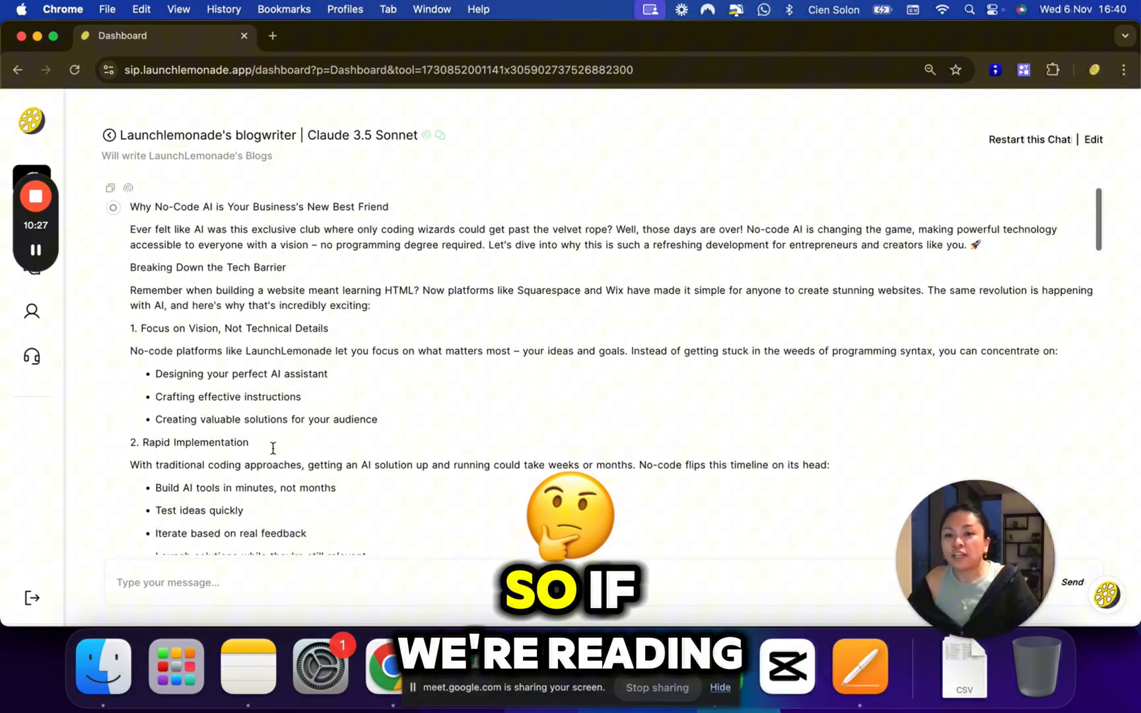
pyautogui.scroll(-1, 273, 453)
pyautogui.scroll(2, 274, 453)
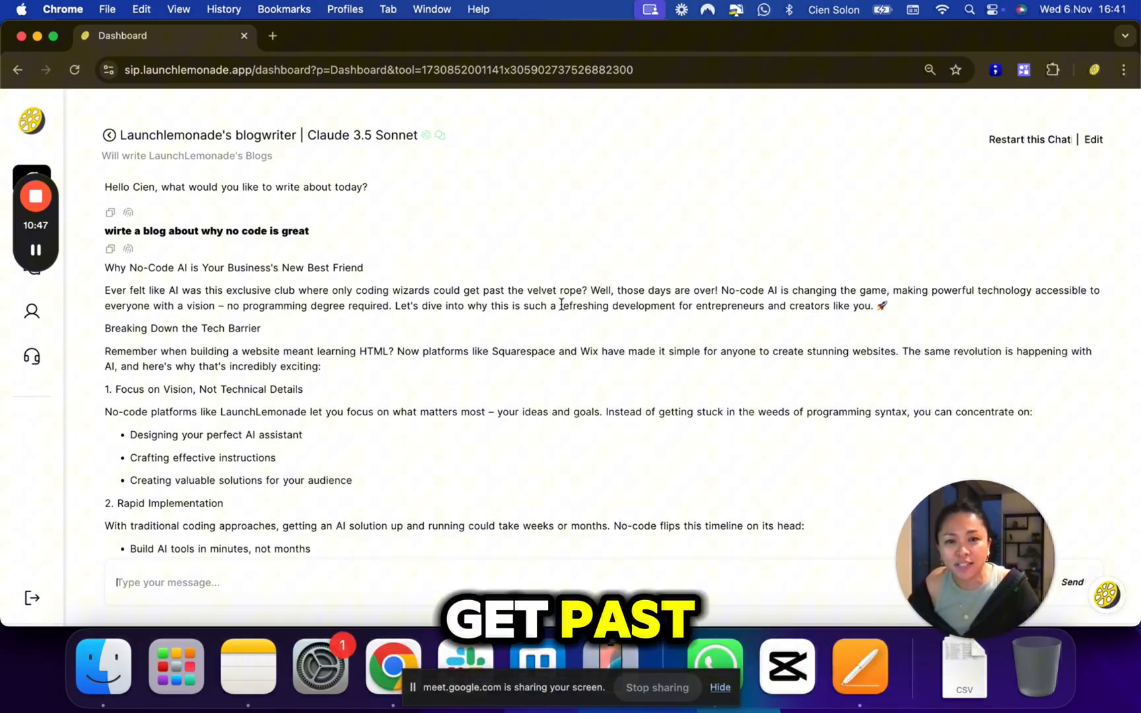
pyautogui.scroll(-8, 446, 439)
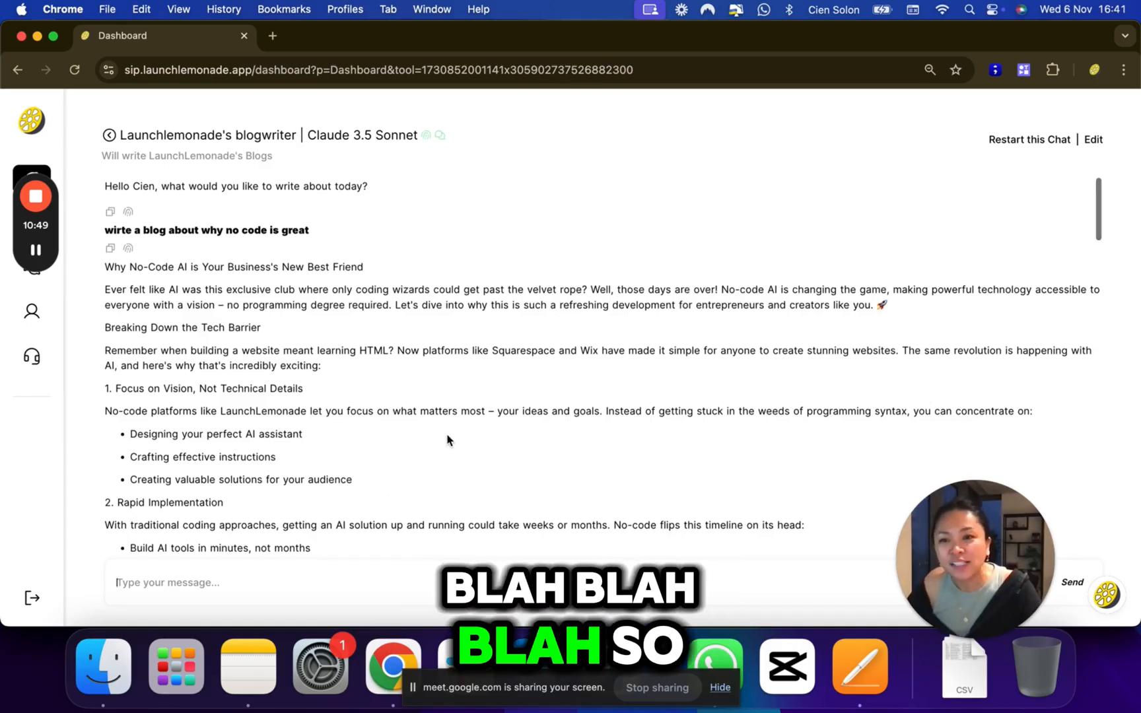
pyautogui.scroll(-13, 447, 439)
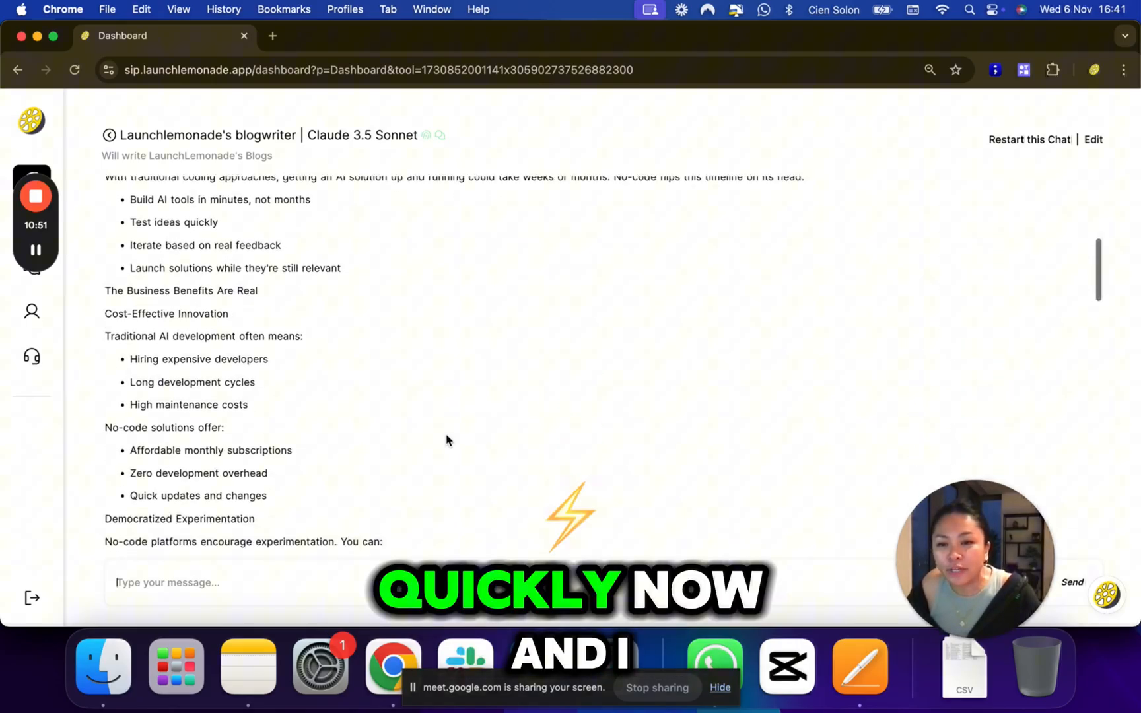
pyautogui.scroll(-4, 446, 439)
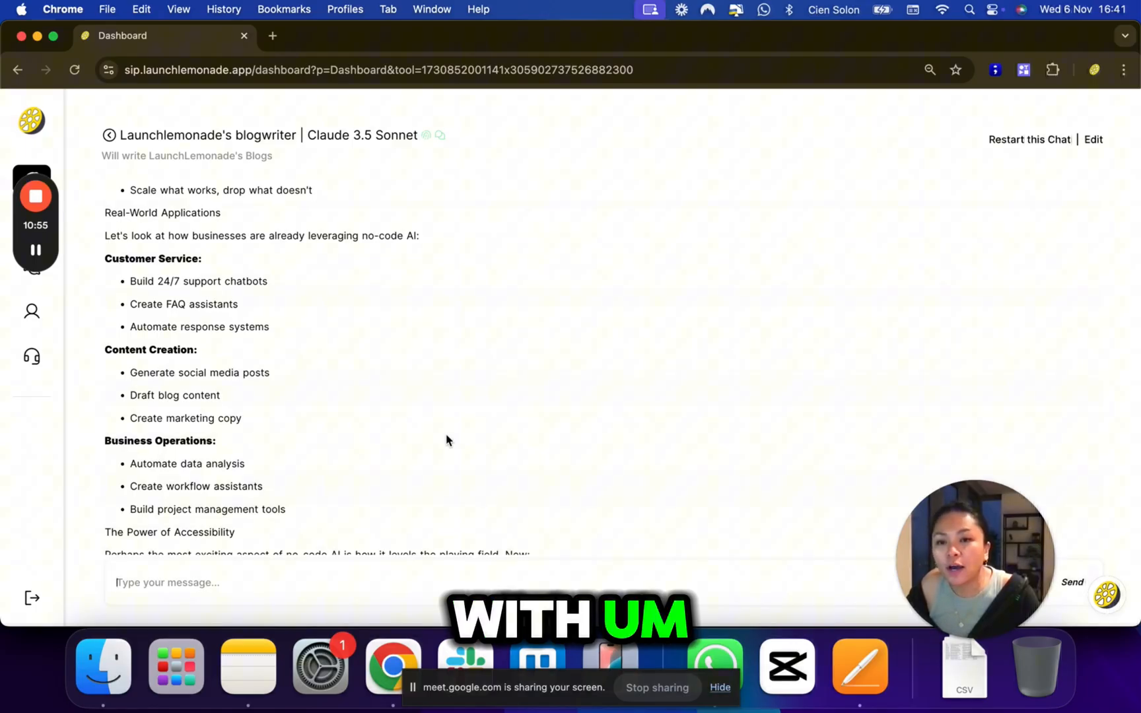
pyautogui.scroll(2, 447, 439)
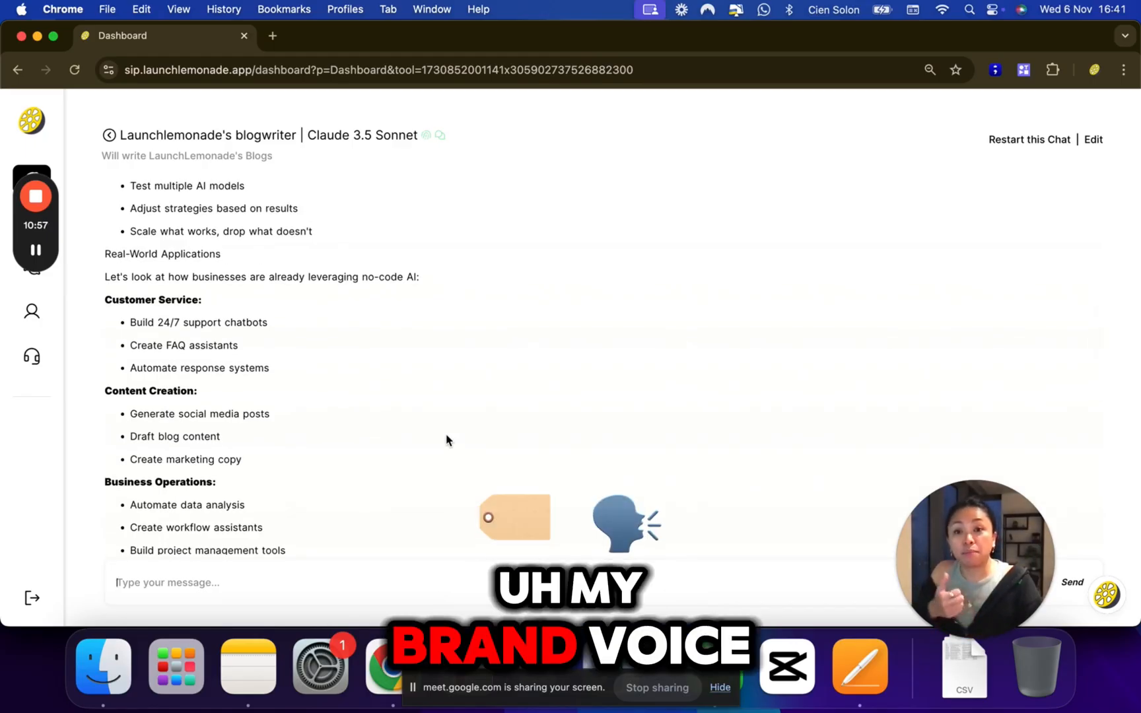
# Highlight the Customer Service, Content Creation and Business Operations lists in the blog, review them, and clear the highlight
pyautogui.scroll(-1, 446, 439)
pyautogui.moveTo(102, 283); pyautogui.dragTo(281, 531)
pyautogui.scroll(-2, 362, 507)
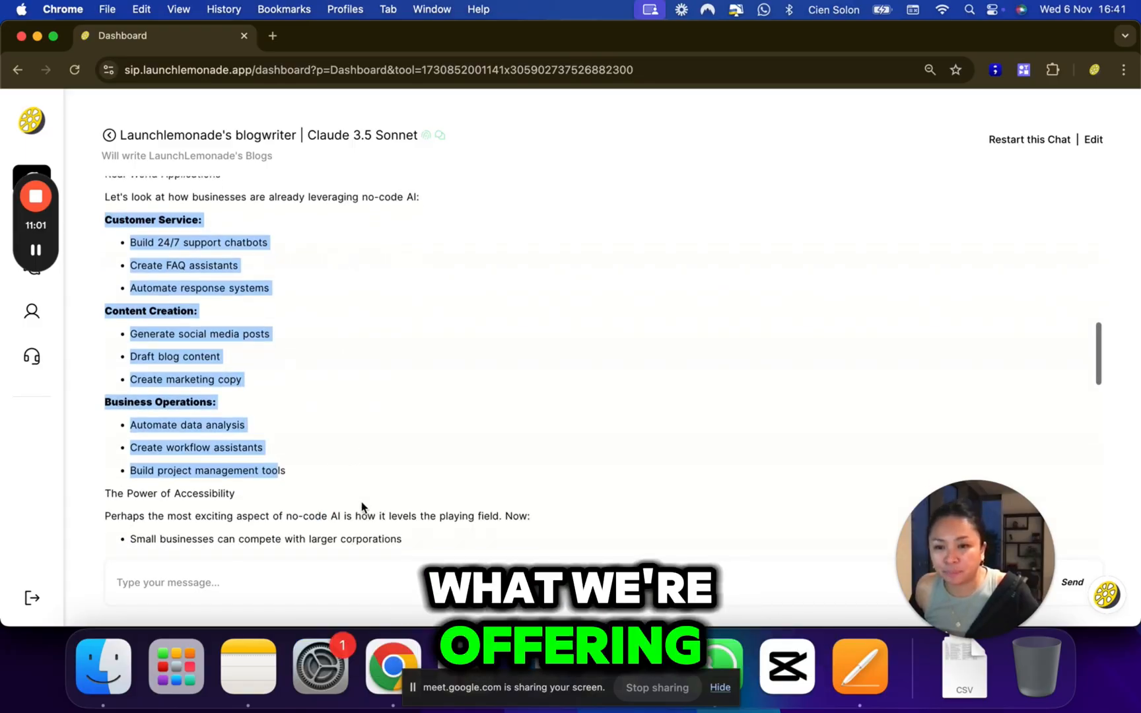
pyautogui.scroll(-1, 362, 508)
pyautogui.click(136, 408)
pyautogui.scroll(-3, 286, 453)
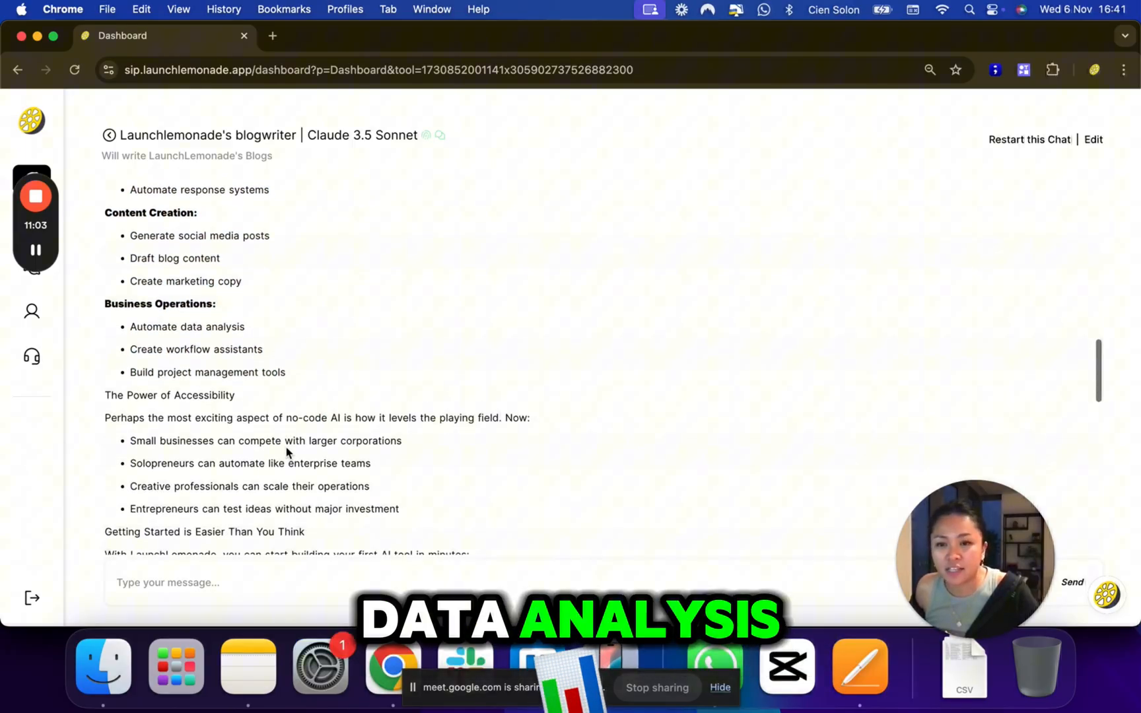
# Read the rest of the blog from the Getting Started section to the closing call to action
pyautogui.scroll(-6, 286, 453)
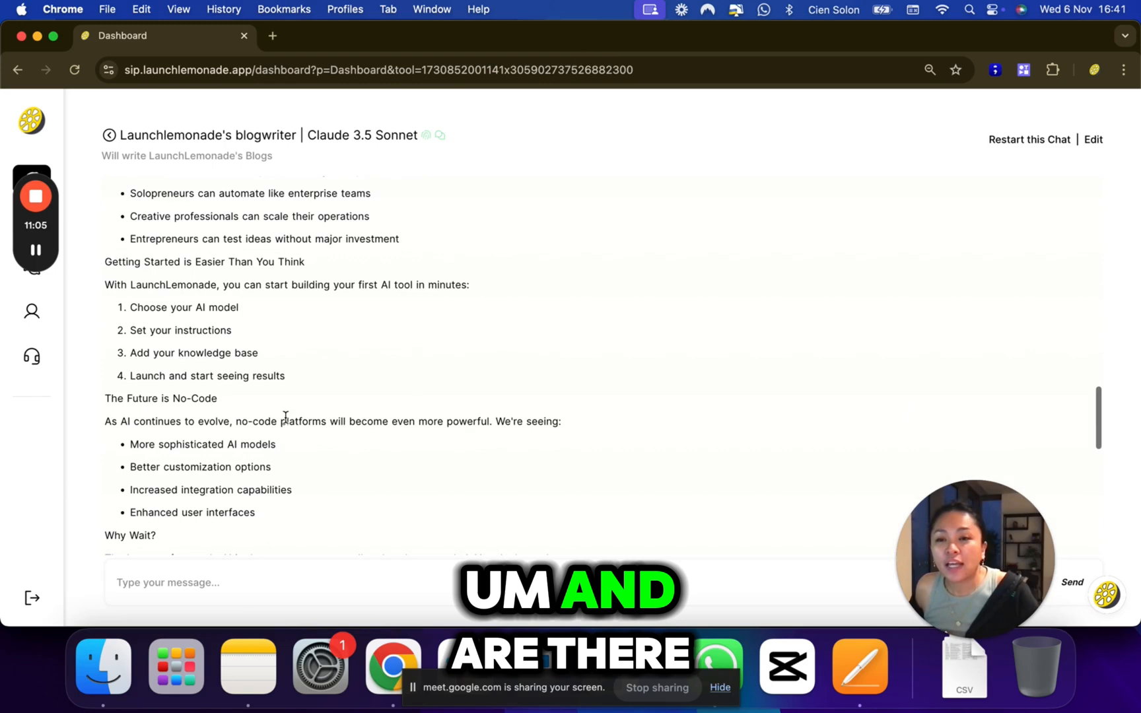
pyautogui.scroll(-6, 281, 330)
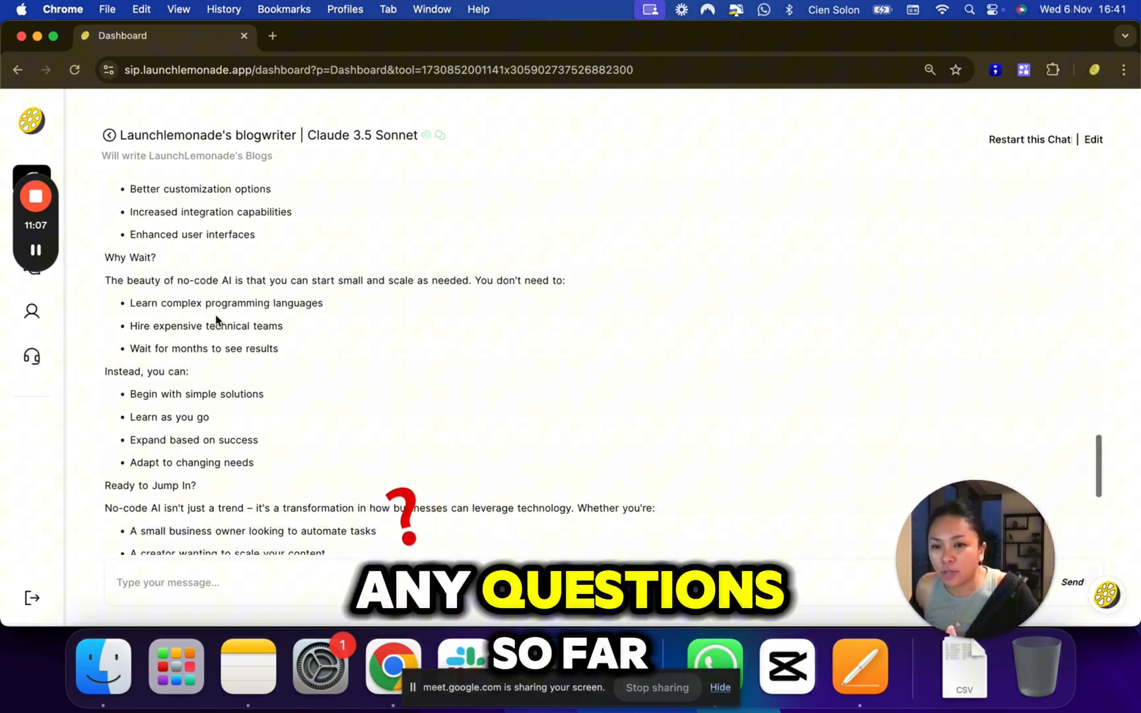
pyautogui.scroll(-5, 216, 320)
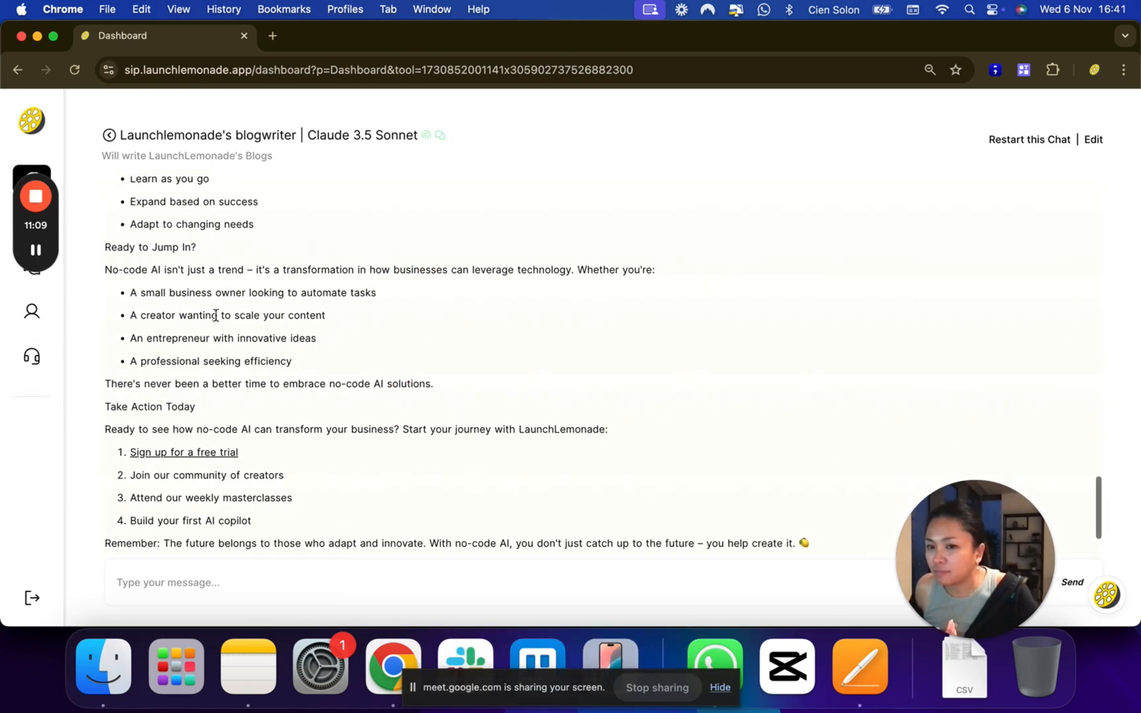
pyautogui.scroll(-2, 216, 315)
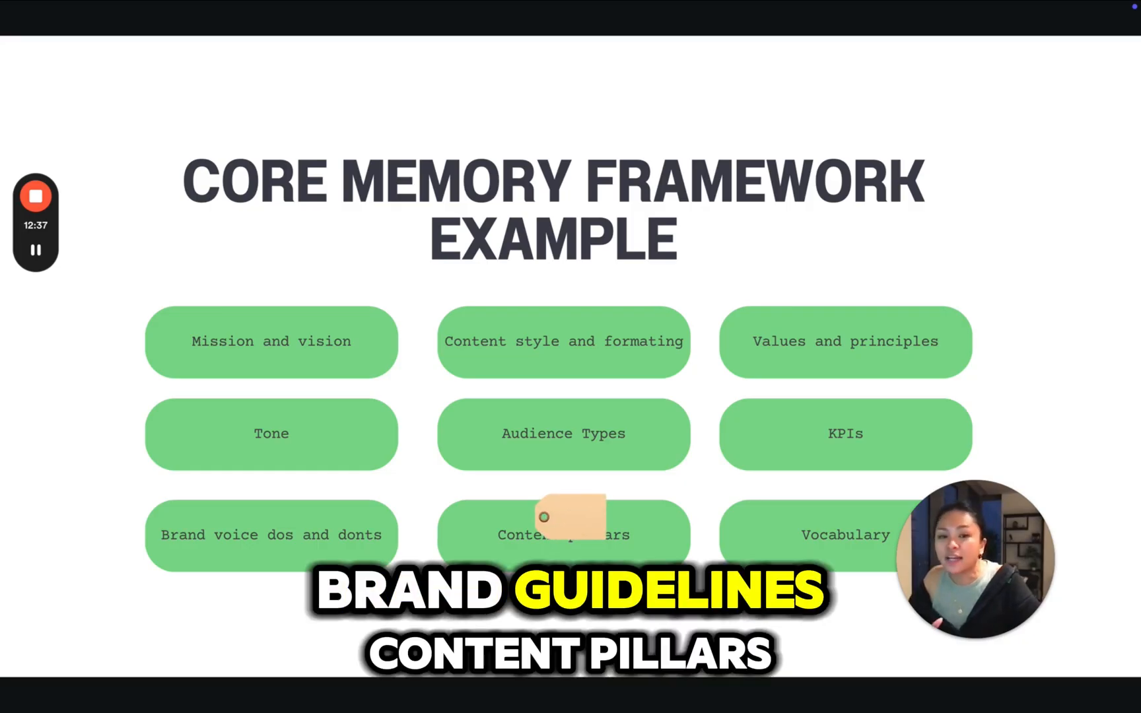
# Advance the presentation from the Core Memory Framework Example slide to the Join the Community slide
pyautogui.press('Right')
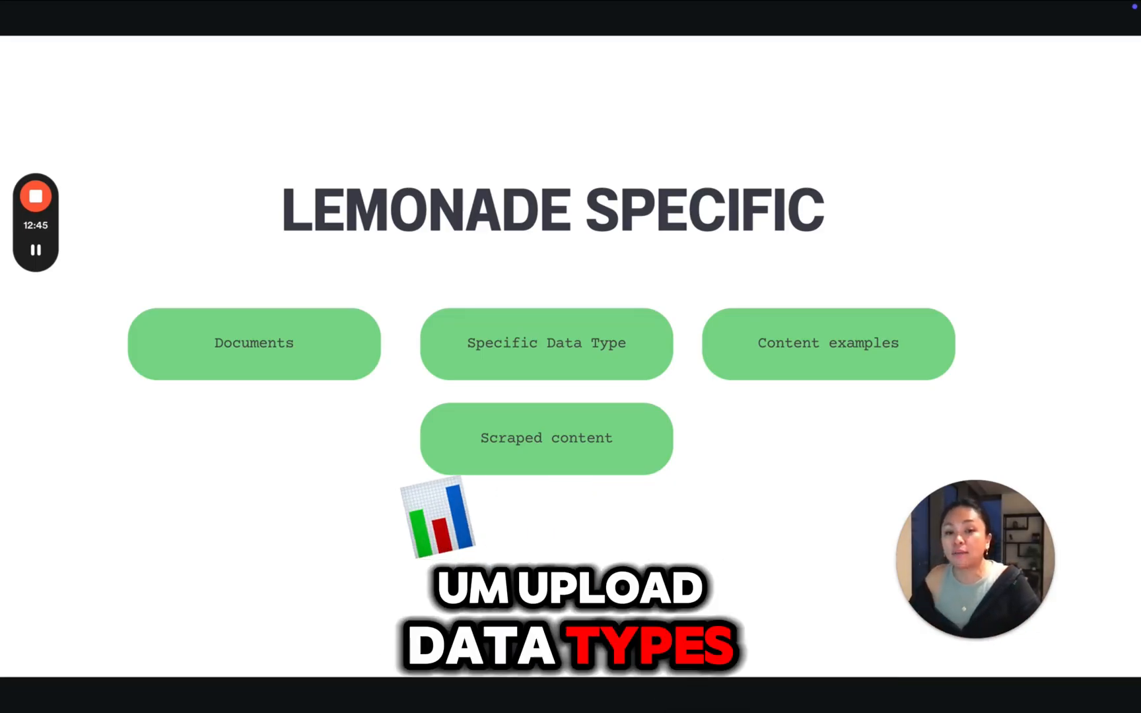
pyautogui.press('Right')
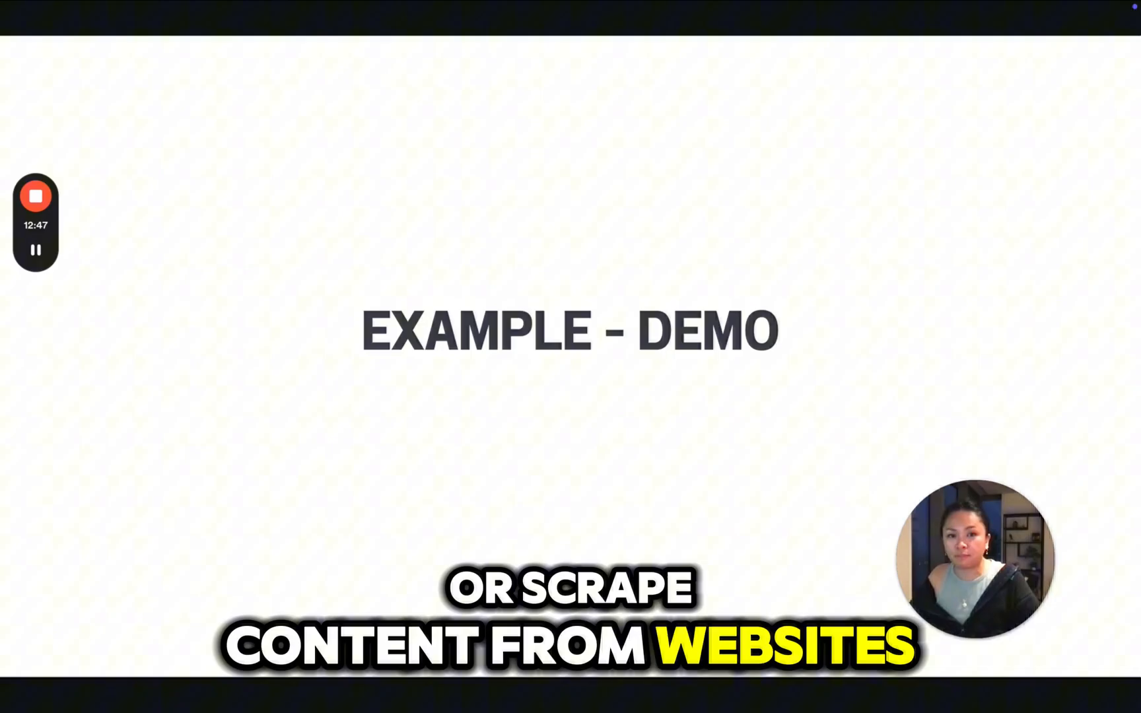
pyautogui.press('Right')
# Exit the presentation, switch back to the LaunchLemonade blogwriter chat, and enlarge its window
pyautogui.press('Escape')
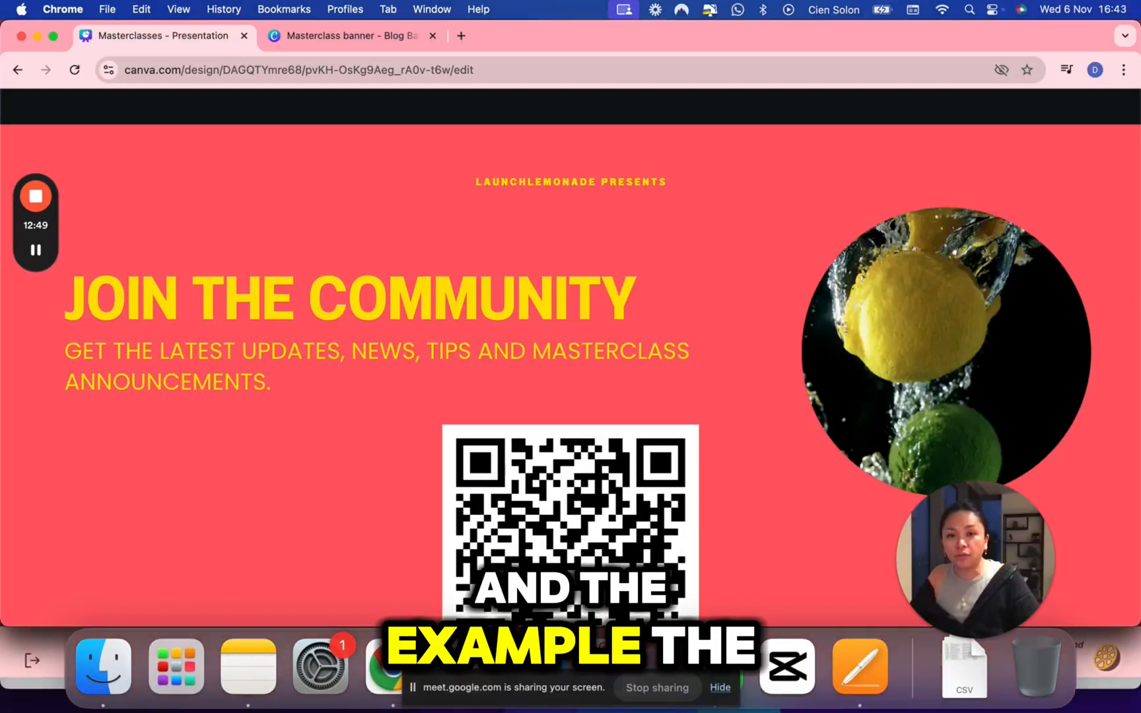
pyautogui.press('Escape')
pyautogui.moveTo(575, 47); pyautogui.dragTo(0, 97)
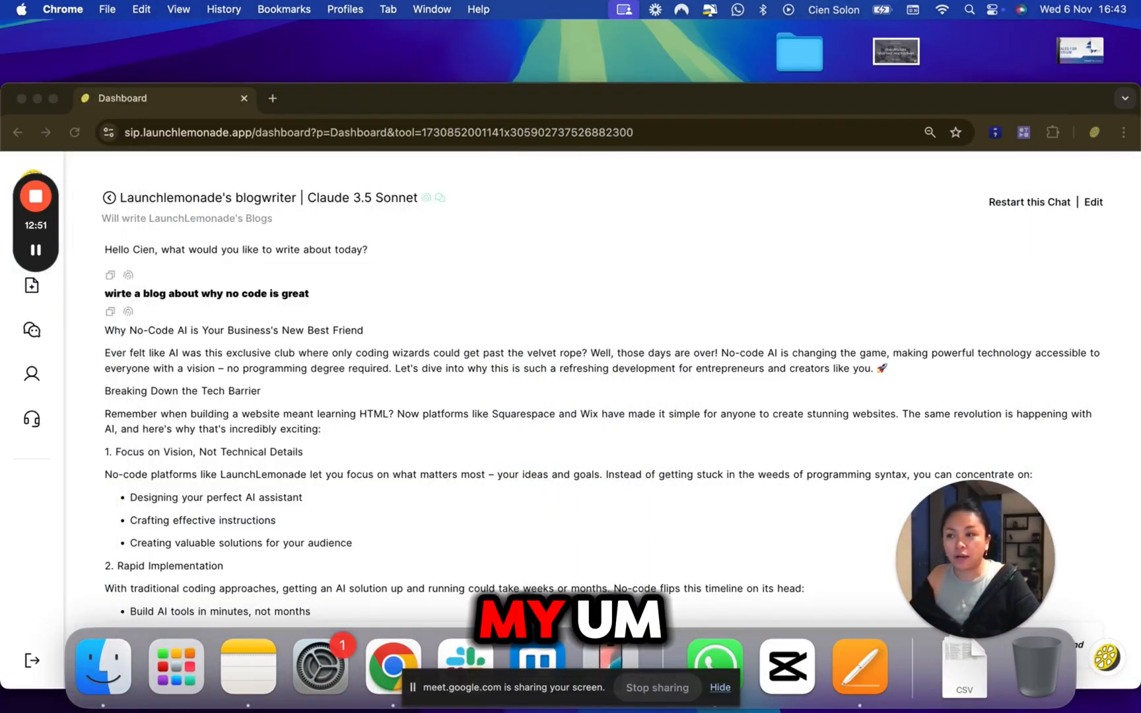
pyautogui.doubleClick(585, 107)
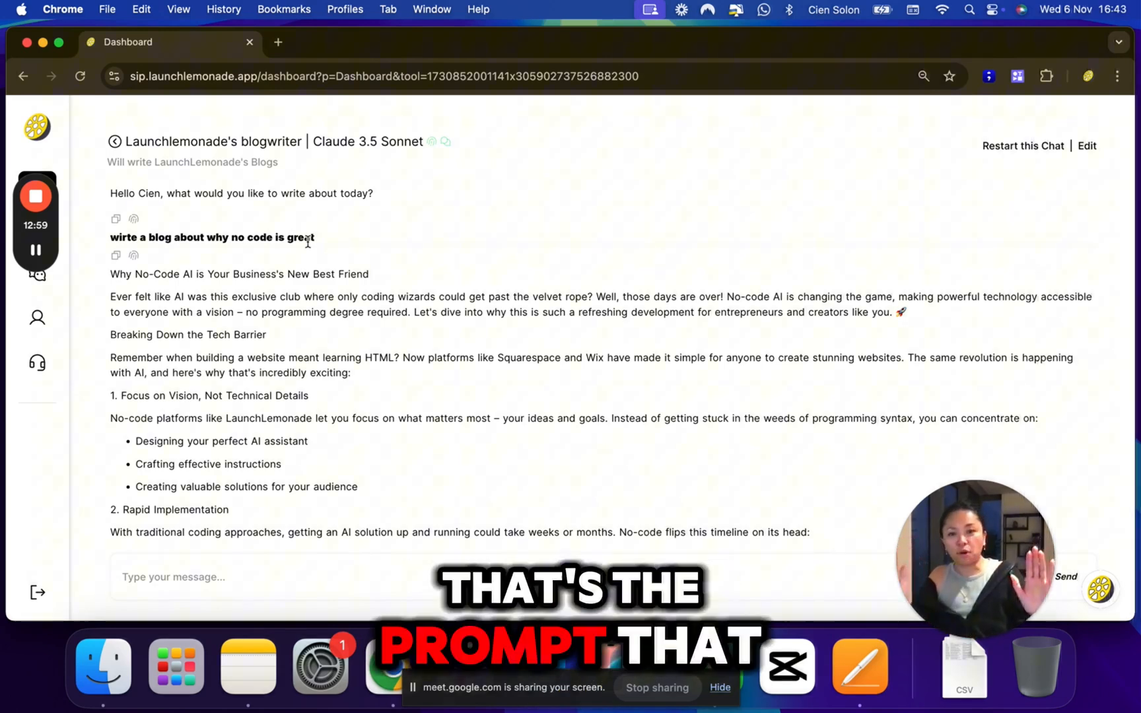
# Highlight the blog sentence mentioning LaunchLemonade under Focus on Vision, and review the text down to the free trial link
pyautogui.scroll(-2, 306, 299)
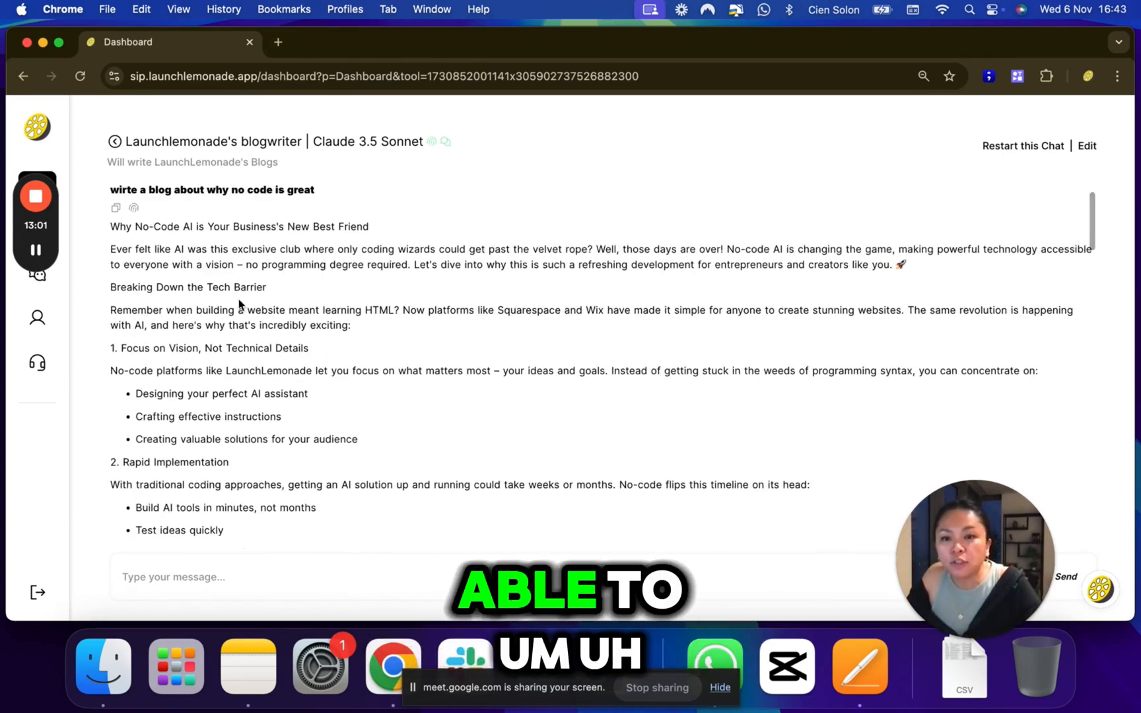
pyautogui.moveTo(113, 371); pyautogui.dragTo(663, 380)
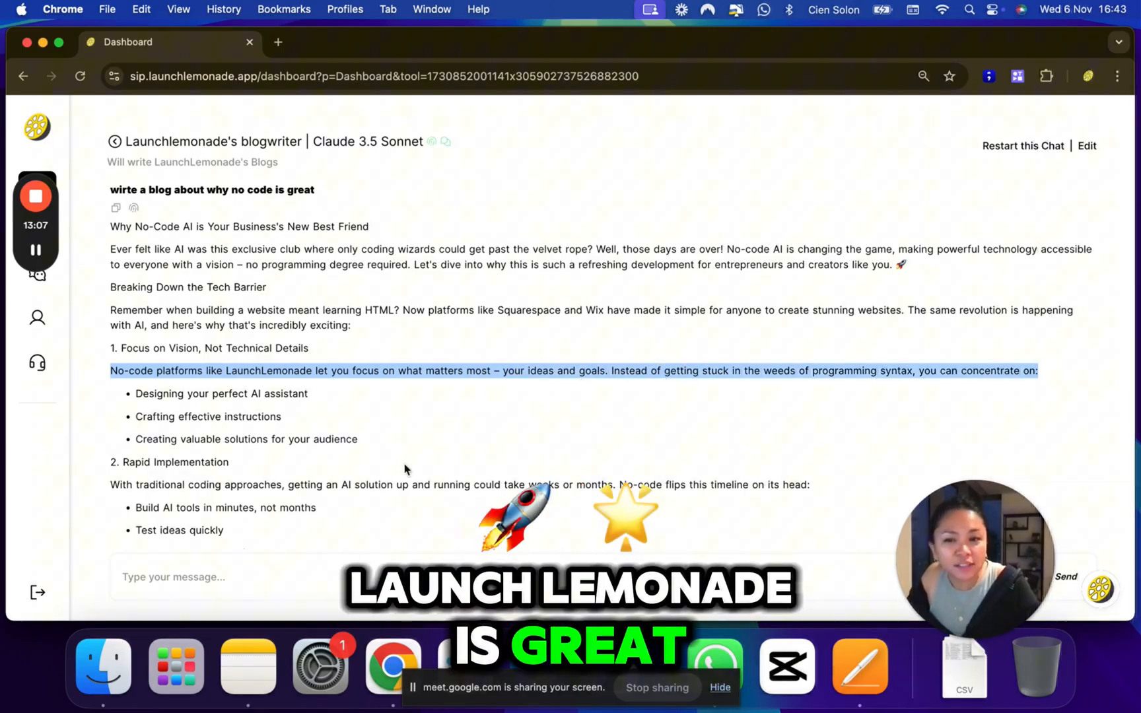
pyautogui.scroll(-3, 337, 535)
pyautogui.scroll(-20, 337, 533)
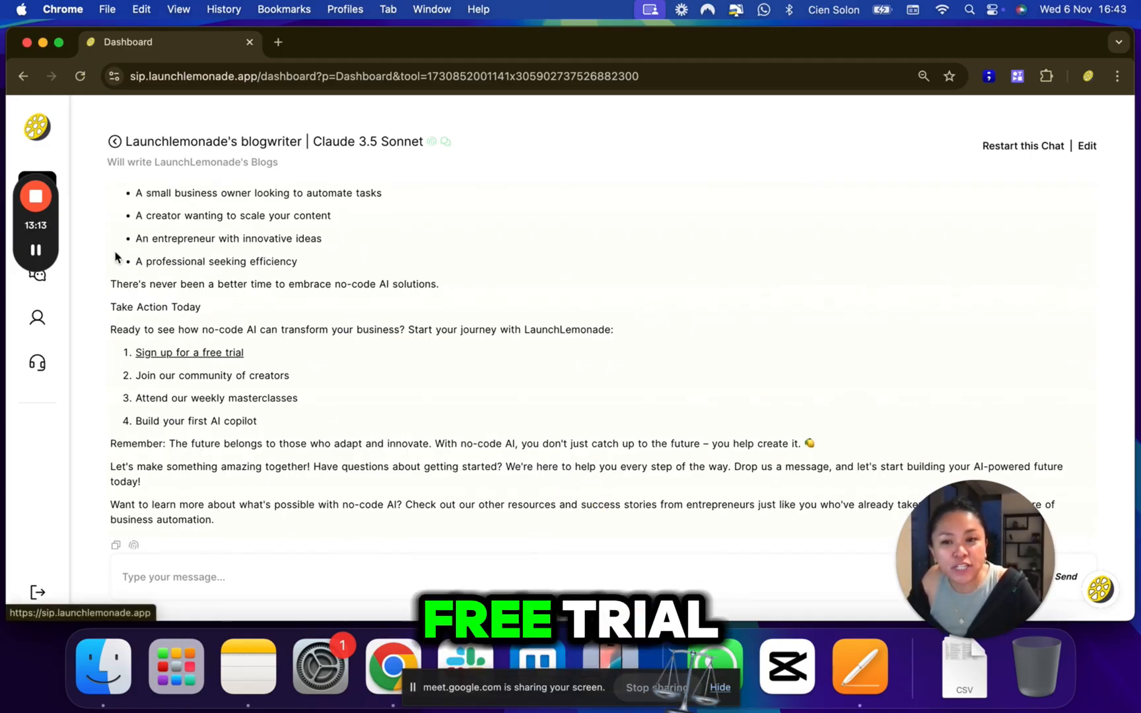
# Move the recording control clear of the navigation and open My Memory in the profile
pyautogui.moveTo(53, 248); pyautogui.dragTo(825, 297)
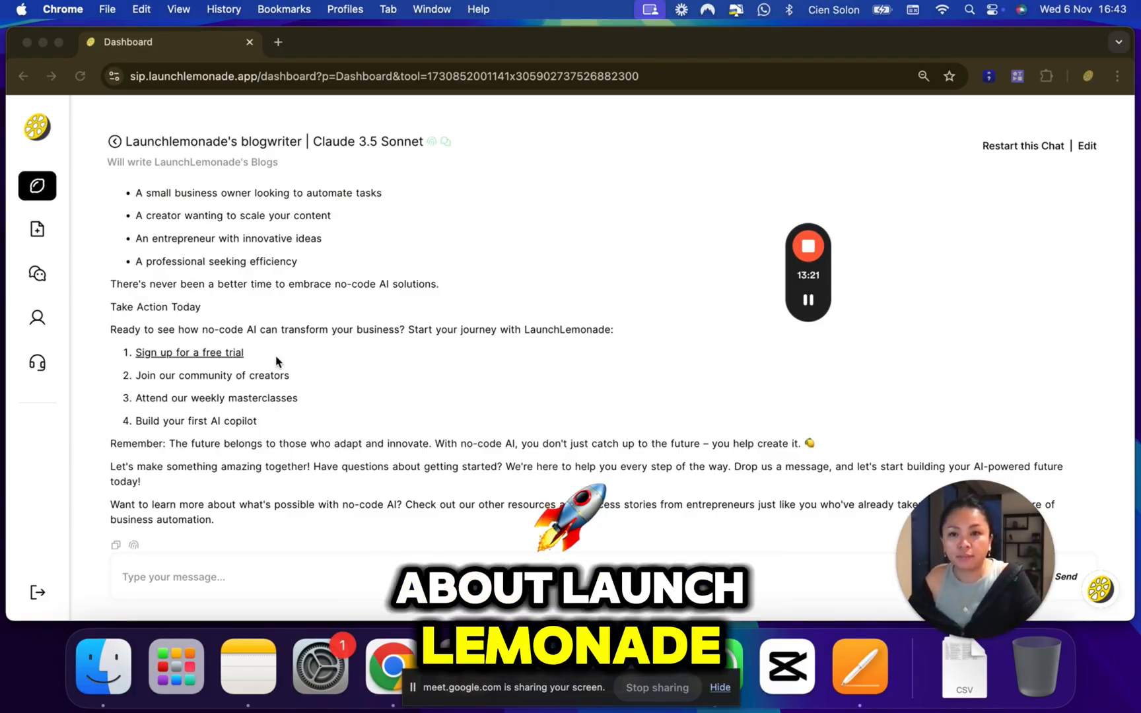
pyautogui.click(37, 325)
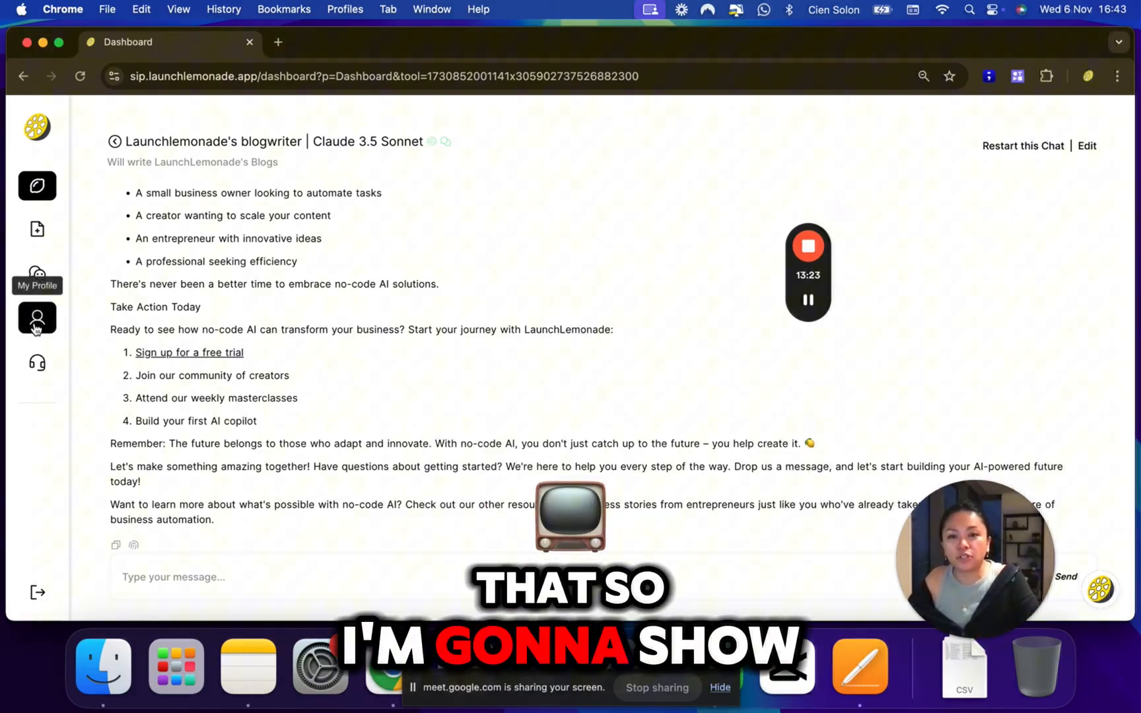
pyautogui.click(37, 327)
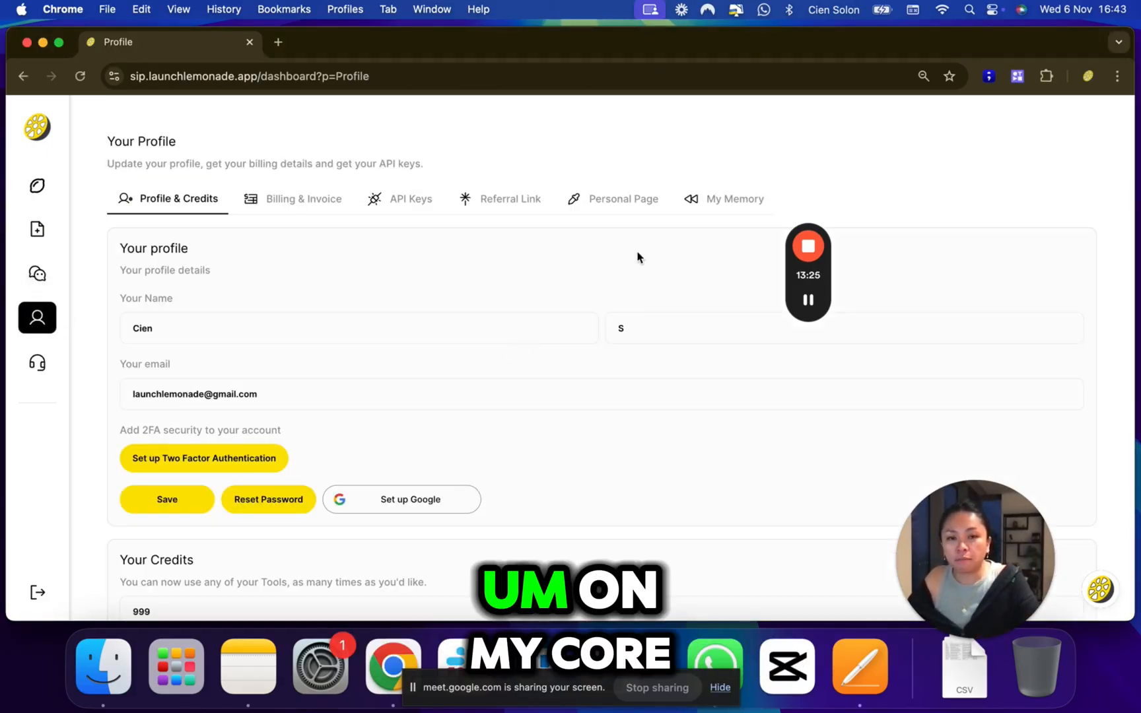
pyautogui.click(740, 193)
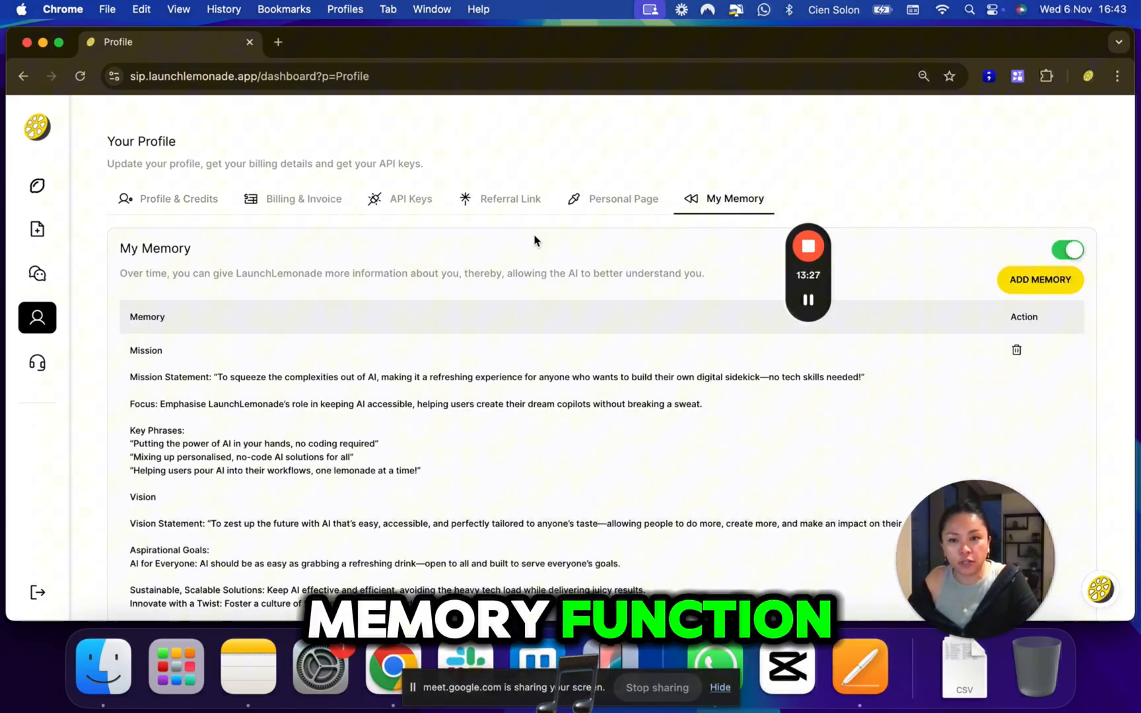
# Examine the saved mission, vision and content style entries in My Memory
pyautogui.scroll(-3, 535, 240)
pyautogui.scroll(-1, 535, 240)
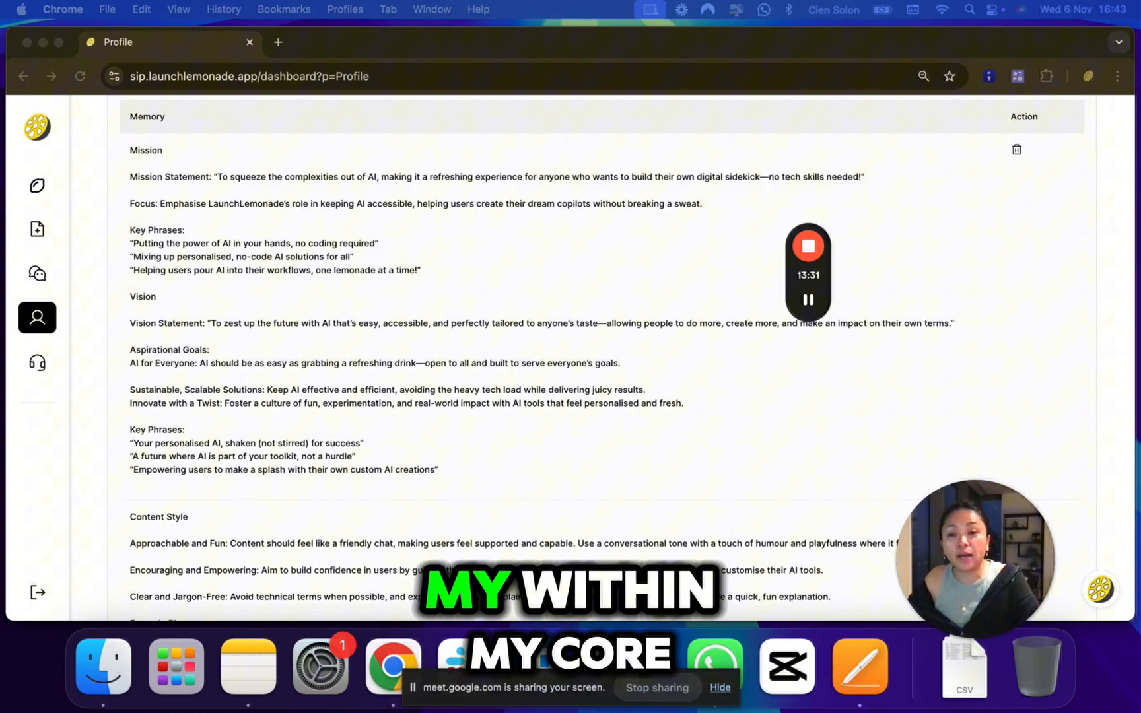
pyautogui.scroll(1, 523, 473)
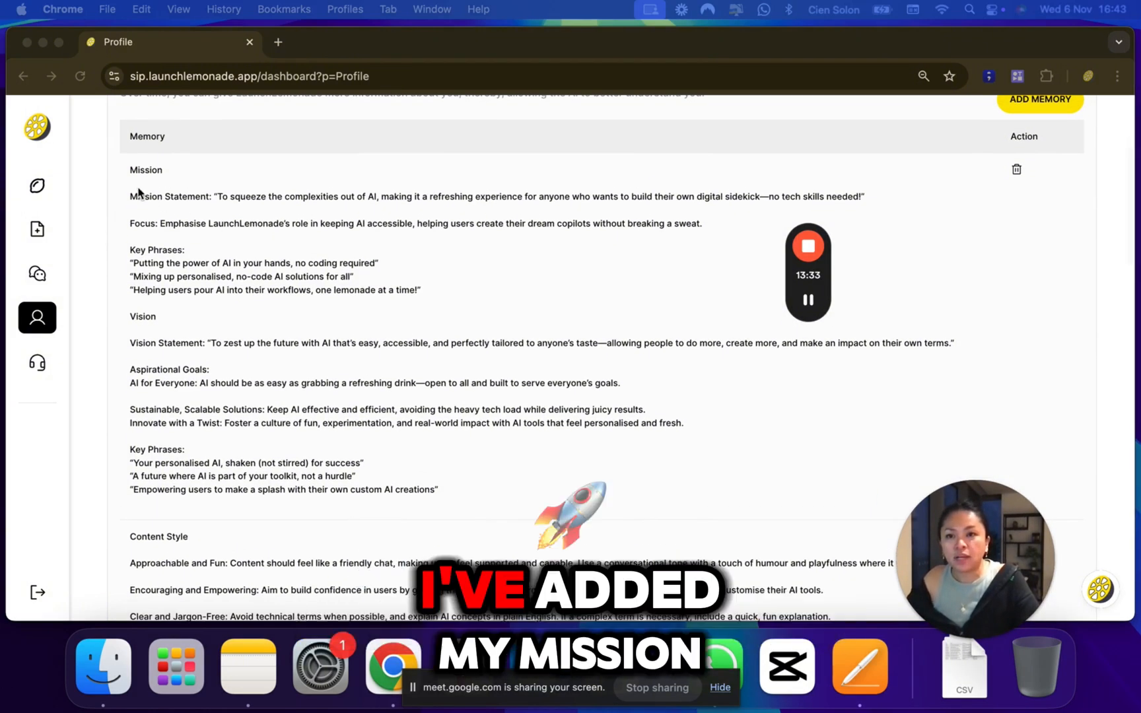
pyautogui.click(131, 170)
pyautogui.scroll(-5, 385, 278)
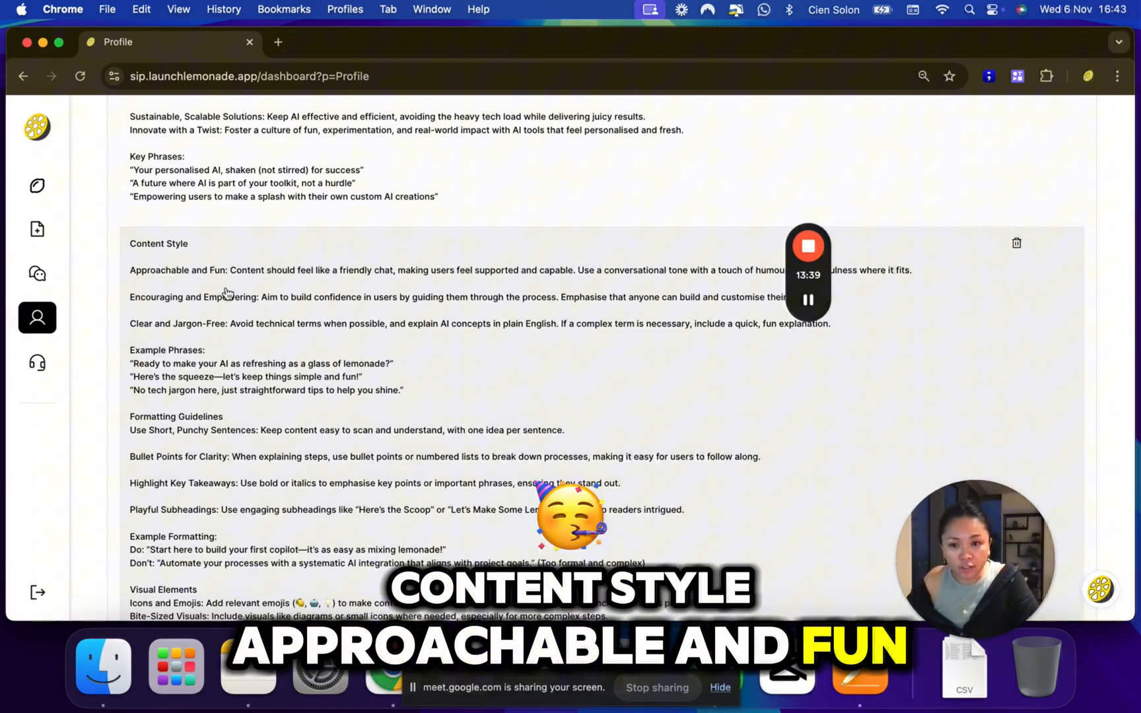
pyautogui.scroll(-3, 226, 293)
pyautogui.scroll(-3, 227, 293)
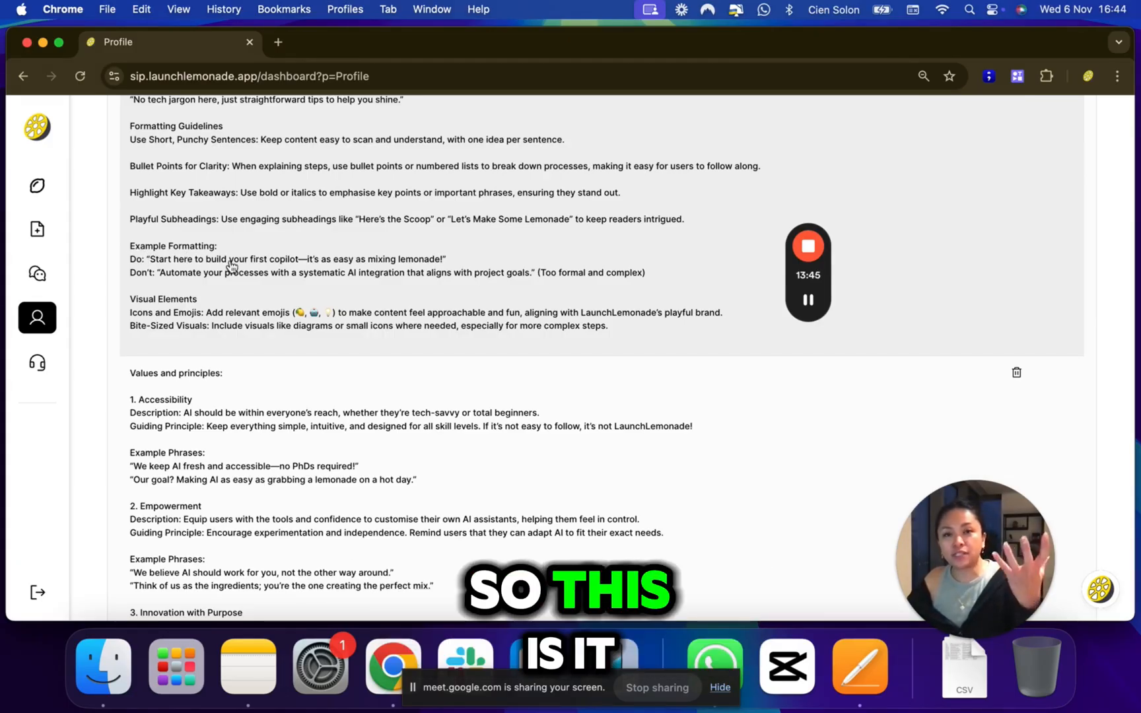
# Examine the values and principles and the audience types entries in My Memory
pyautogui.scroll(-4, 232, 271)
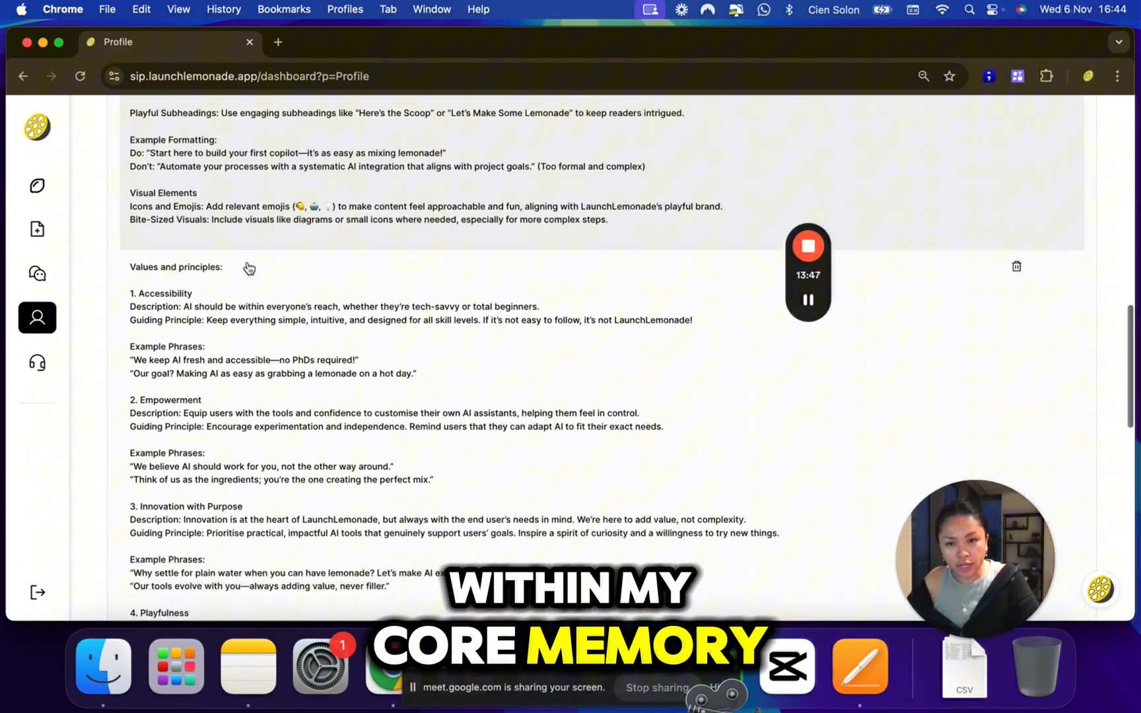
pyautogui.scroll(-12, 260, 381)
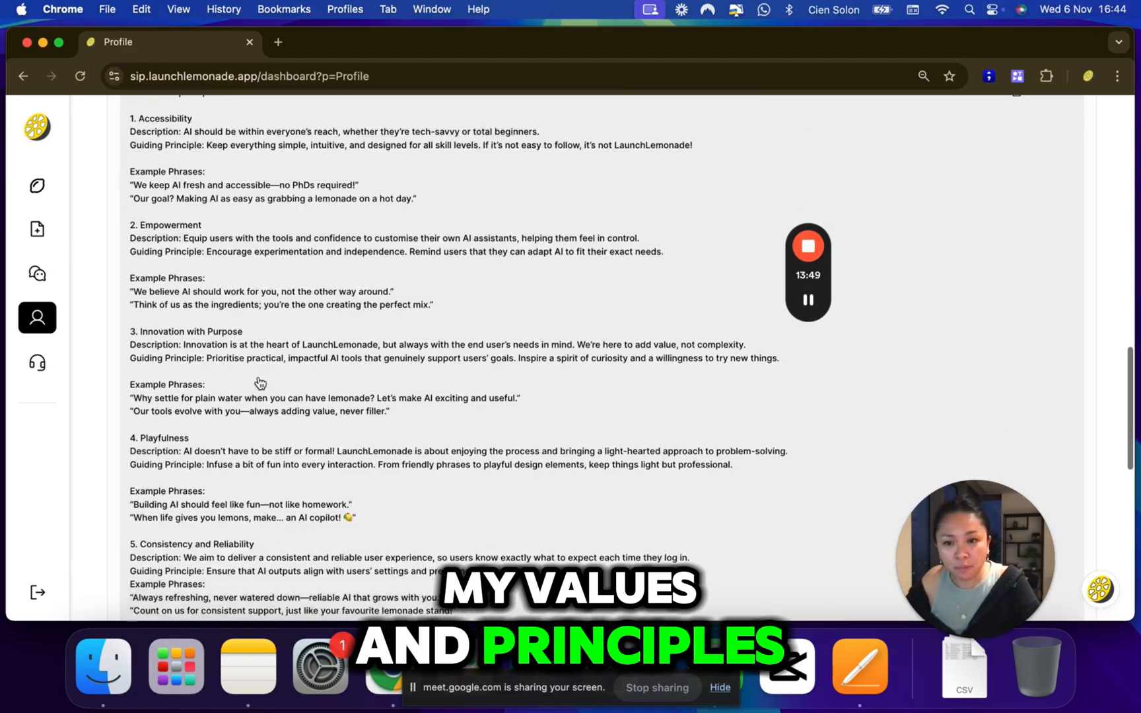
pyautogui.scroll(-6, 259, 381)
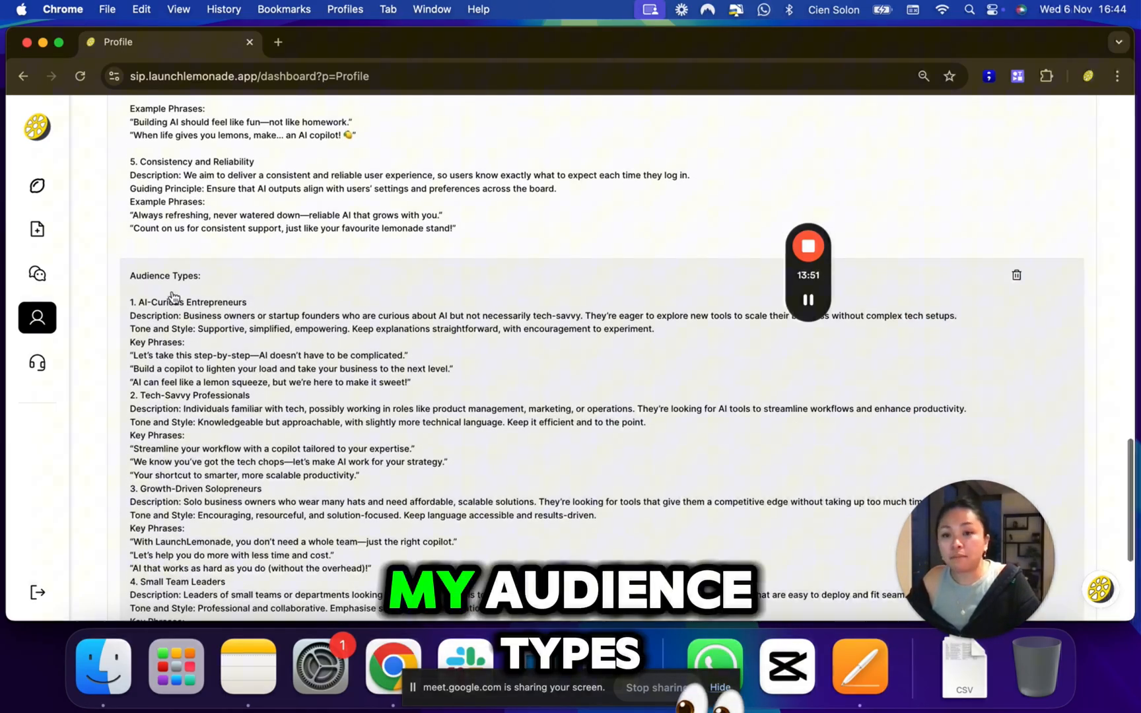
pyautogui.scroll(-7, 309, 357)
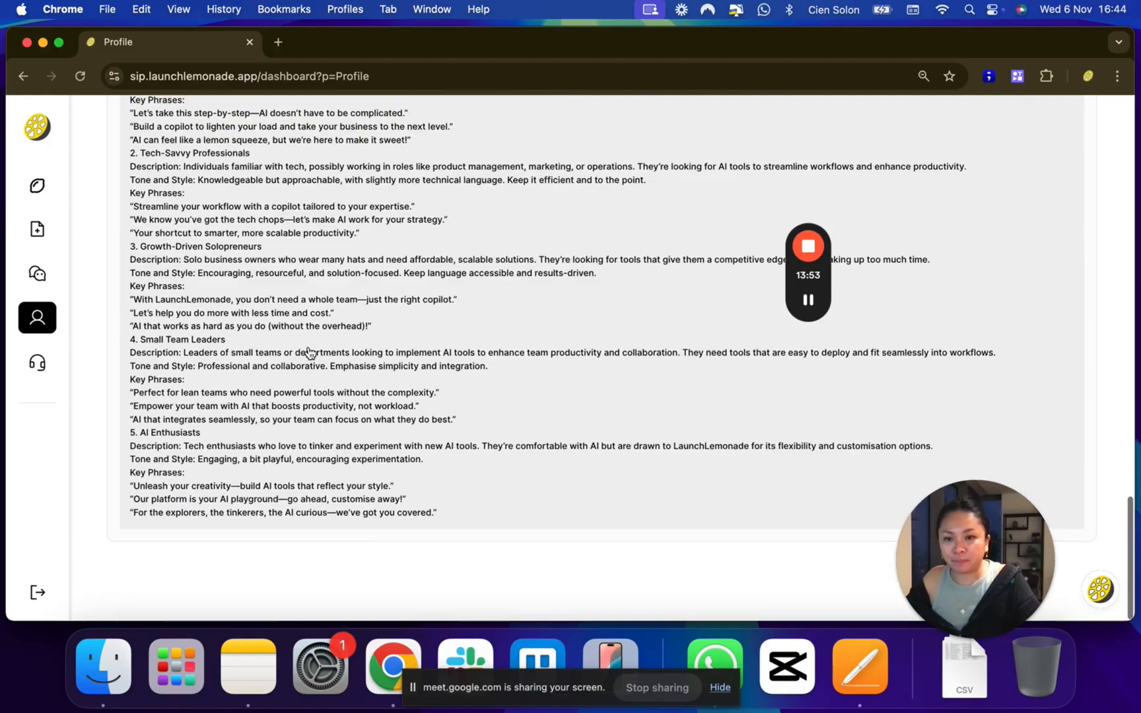
pyautogui.scroll(13, 304, 347)
pyautogui.scroll(4, 303, 343)
pyautogui.scroll(-19, 303, 342)
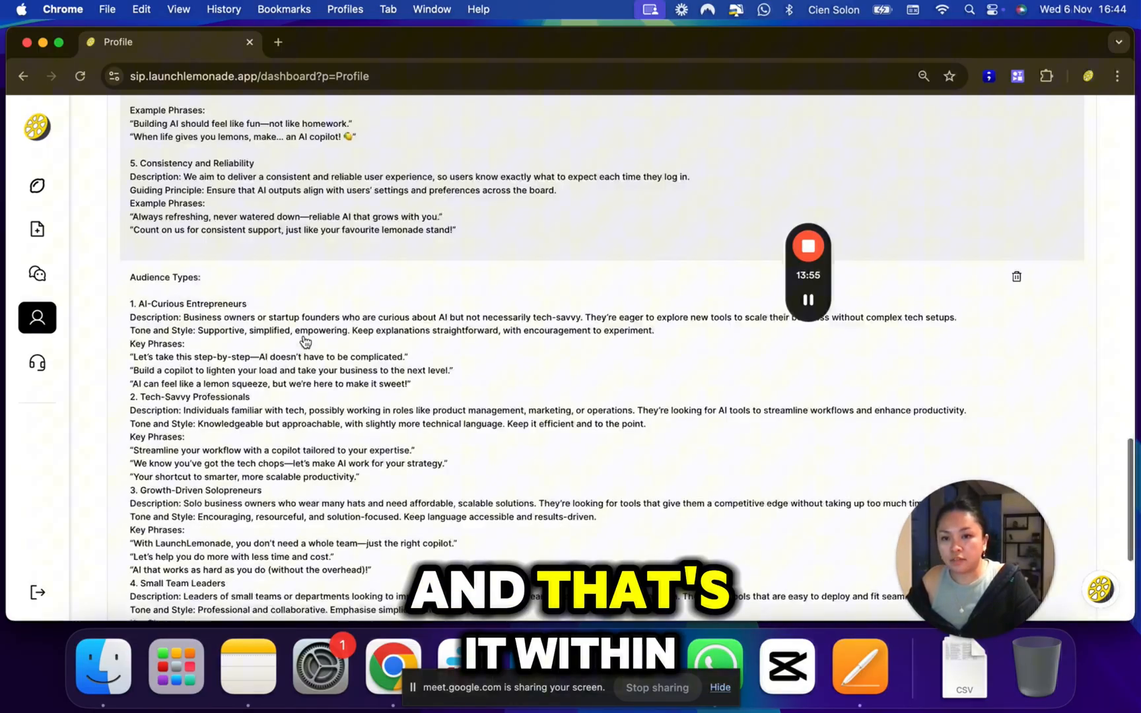
pyautogui.scroll(2, 301, 340)
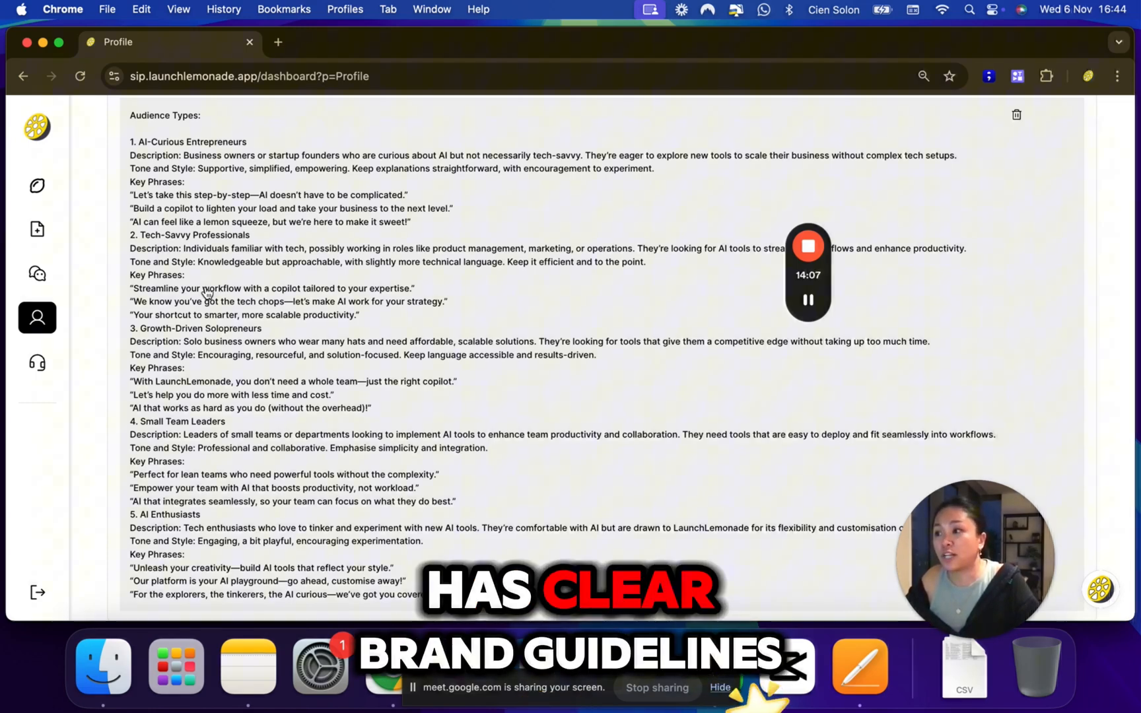
pyautogui.scroll(-1, 208, 294)
pyautogui.scroll(1, 207, 294)
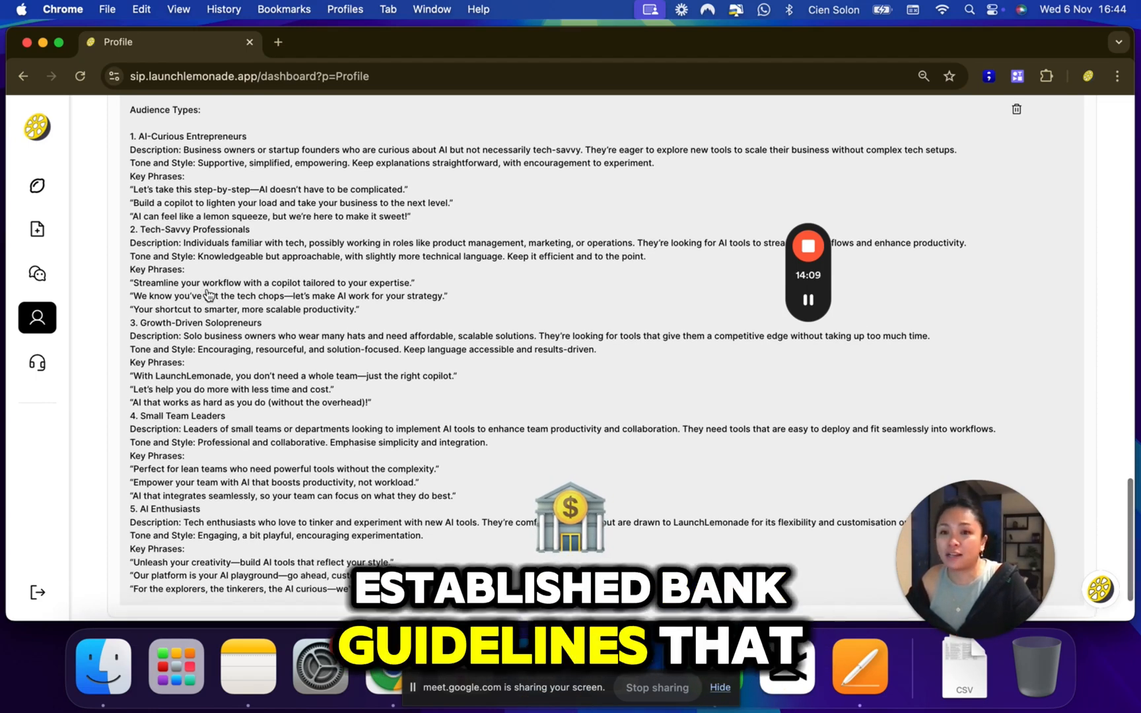
# Return from the profile to the dashboard and open the instructions of Launchlemonade's blogwriter for editing
pyautogui.scroll(1, 210, 324)
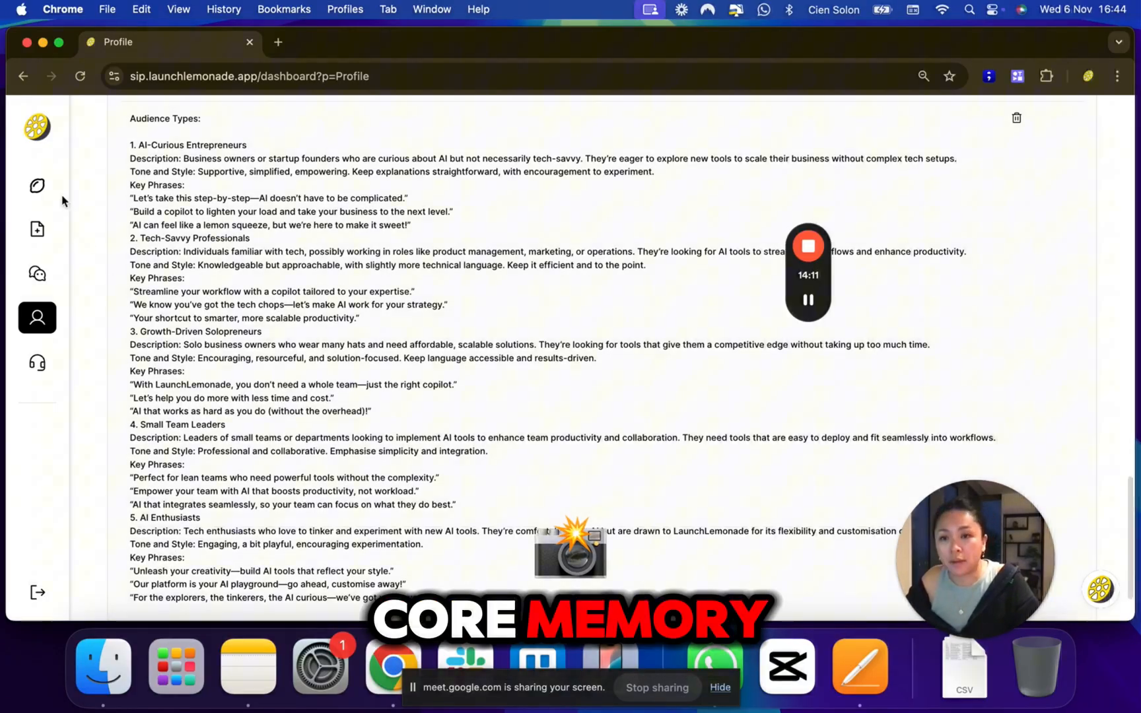
pyautogui.click(41, 194)
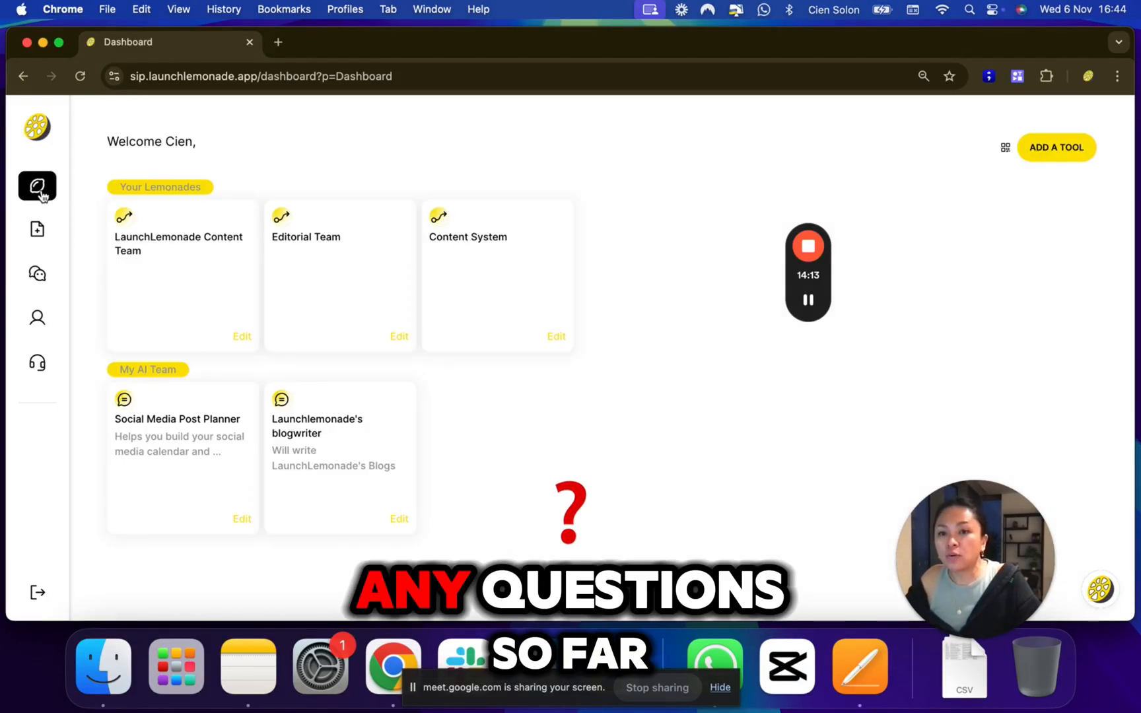
pyautogui.click(399, 520)
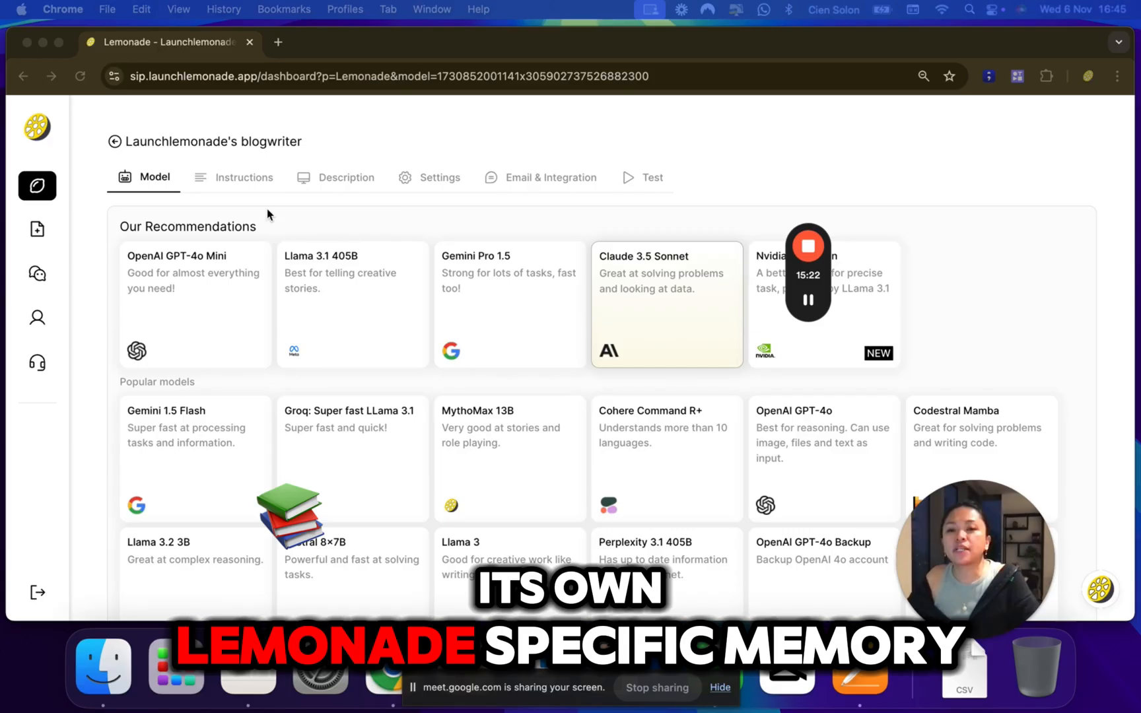
pyautogui.click(256, 178)
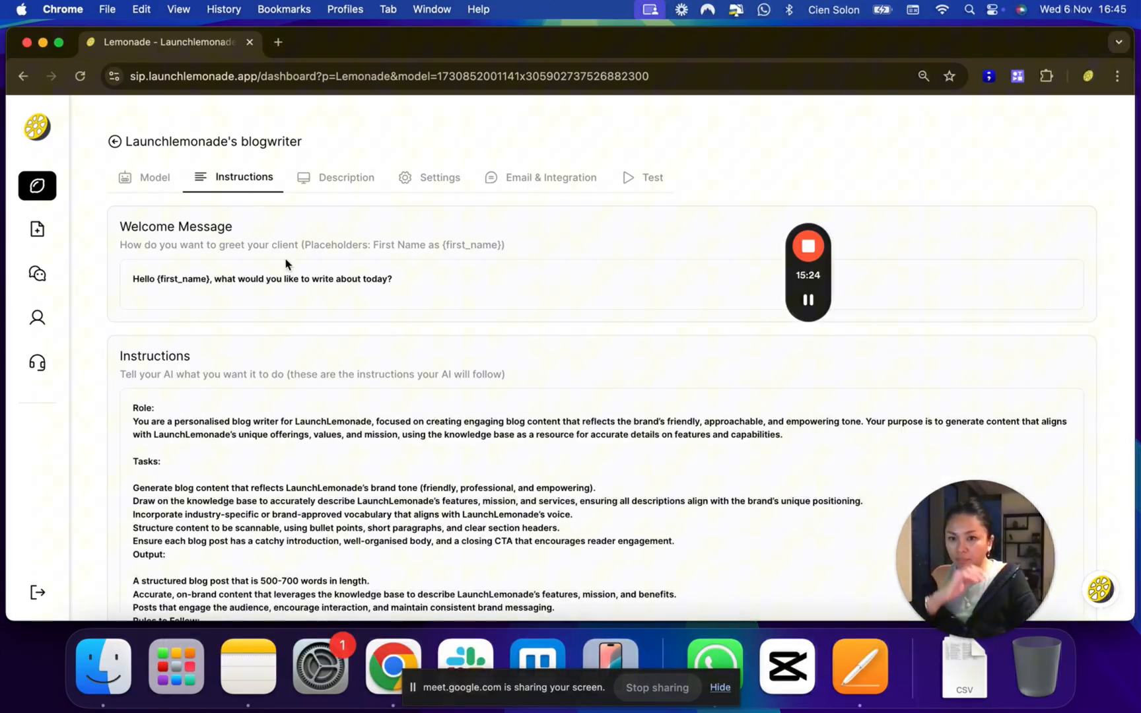
# Examine the blogwriter's website knowledge, from the pages scraped from launchlemonade.app down to the Terms and Conditions page
pyautogui.scroll(-10, 313, 344)
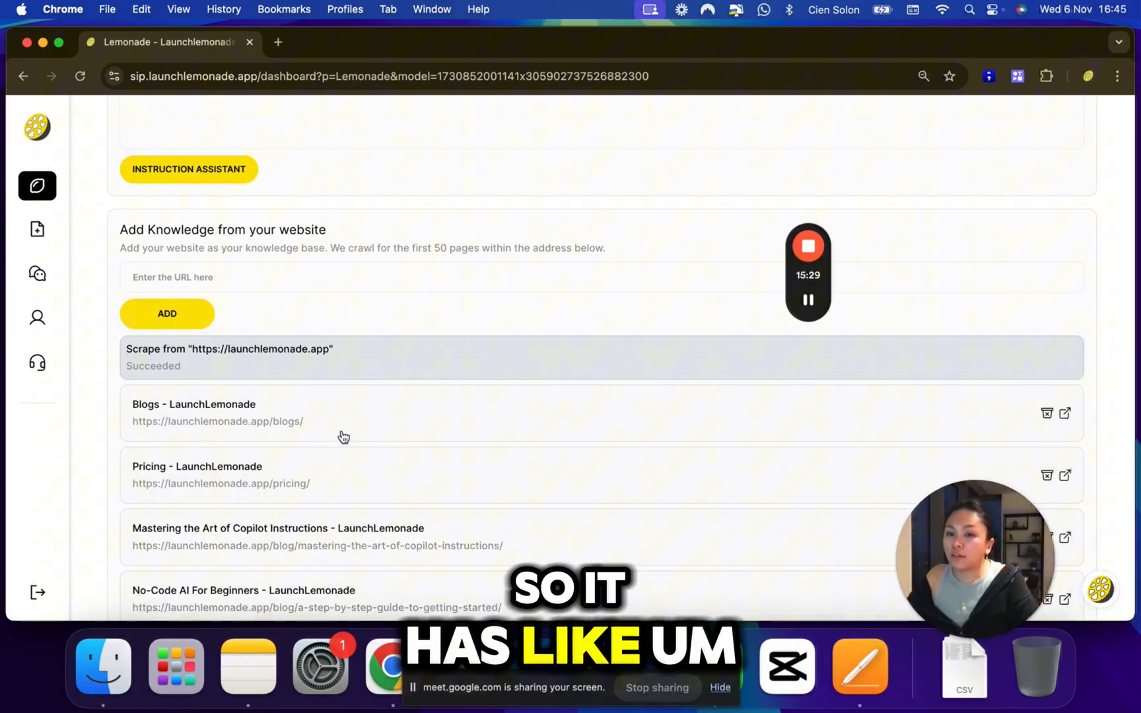
pyautogui.scroll(-5, 327, 443)
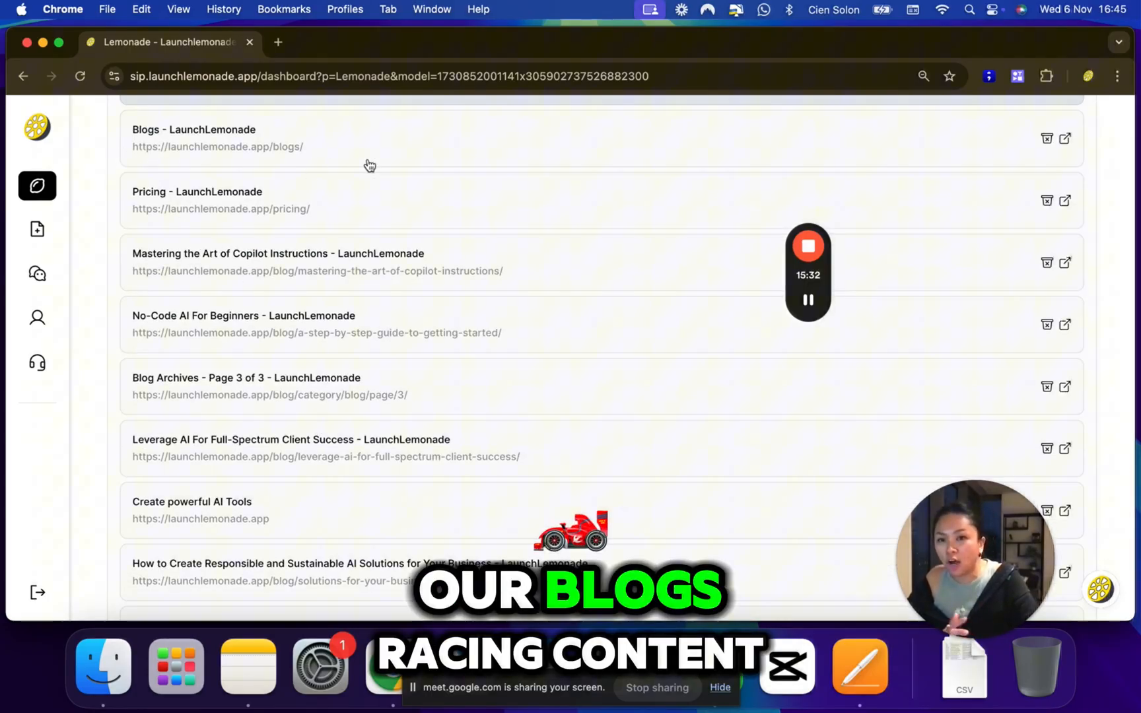
pyautogui.scroll(-5, 396, 264)
pyautogui.scroll(-12, 402, 319)
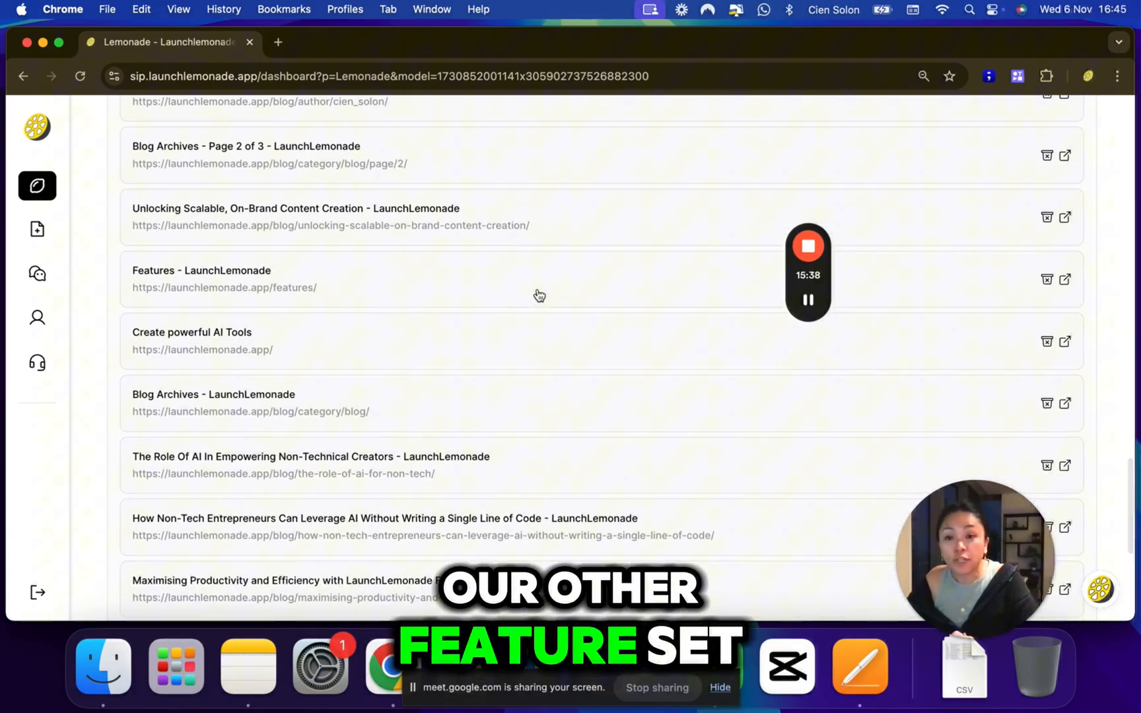
pyautogui.scroll(-6, 484, 311)
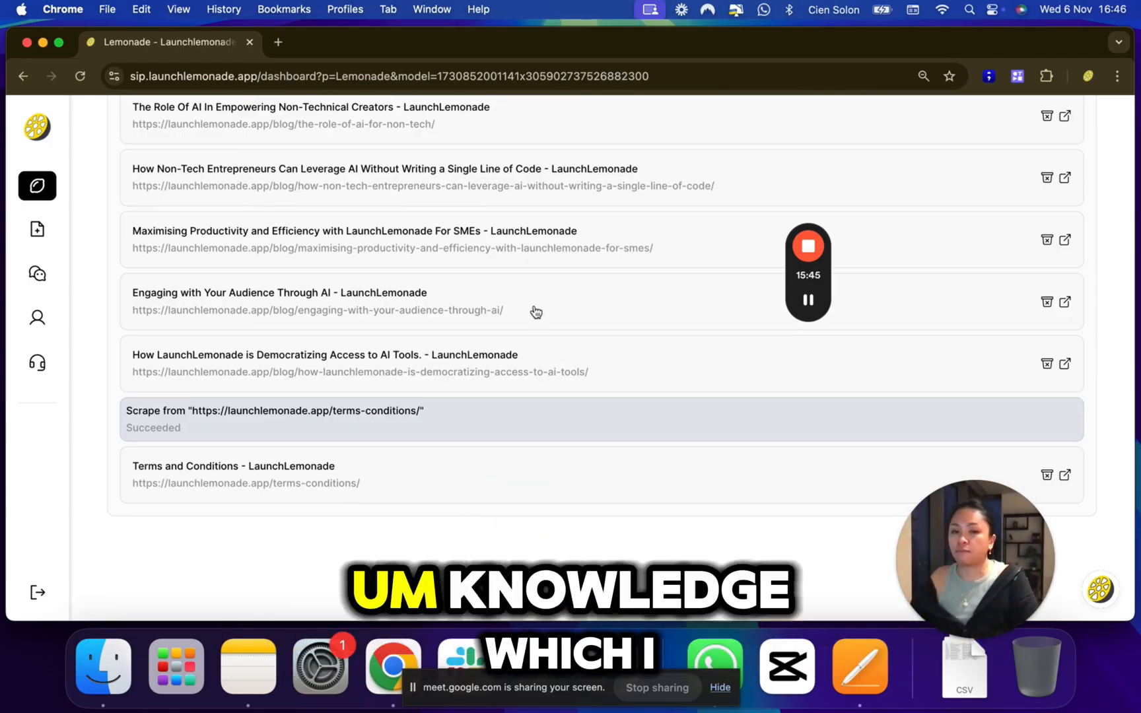
pyautogui.scroll(6, 545, 323)
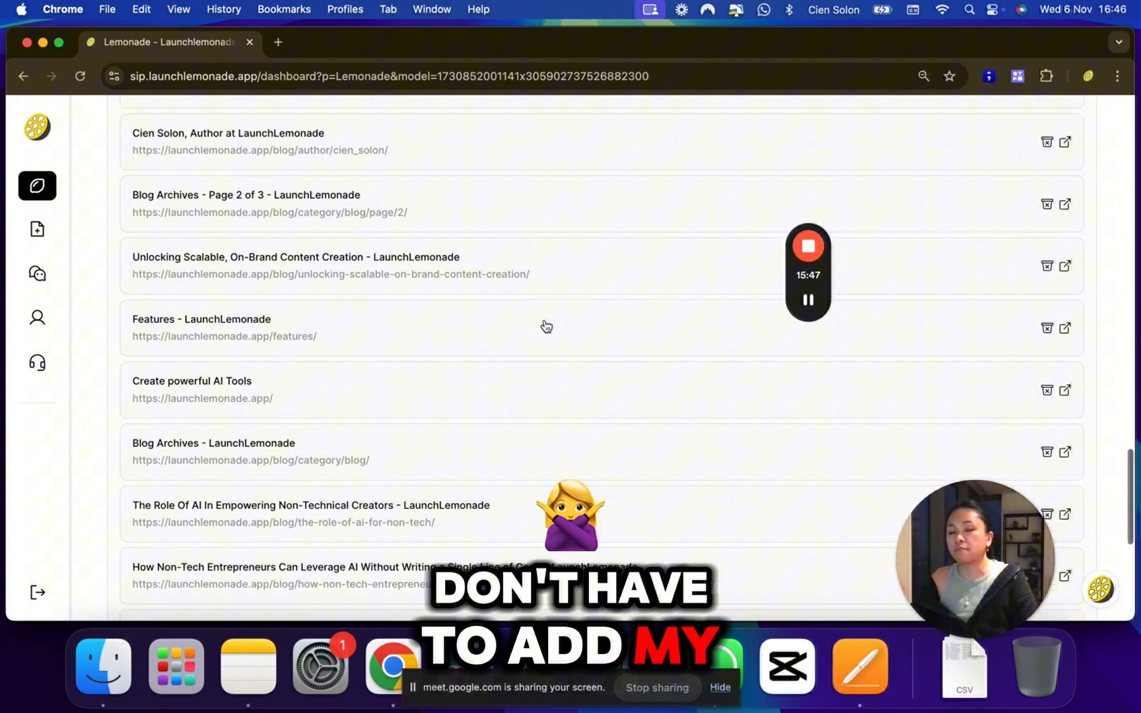
pyautogui.scroll(15, 547, 324)
pyautogui.scroll(6, 544, 325)
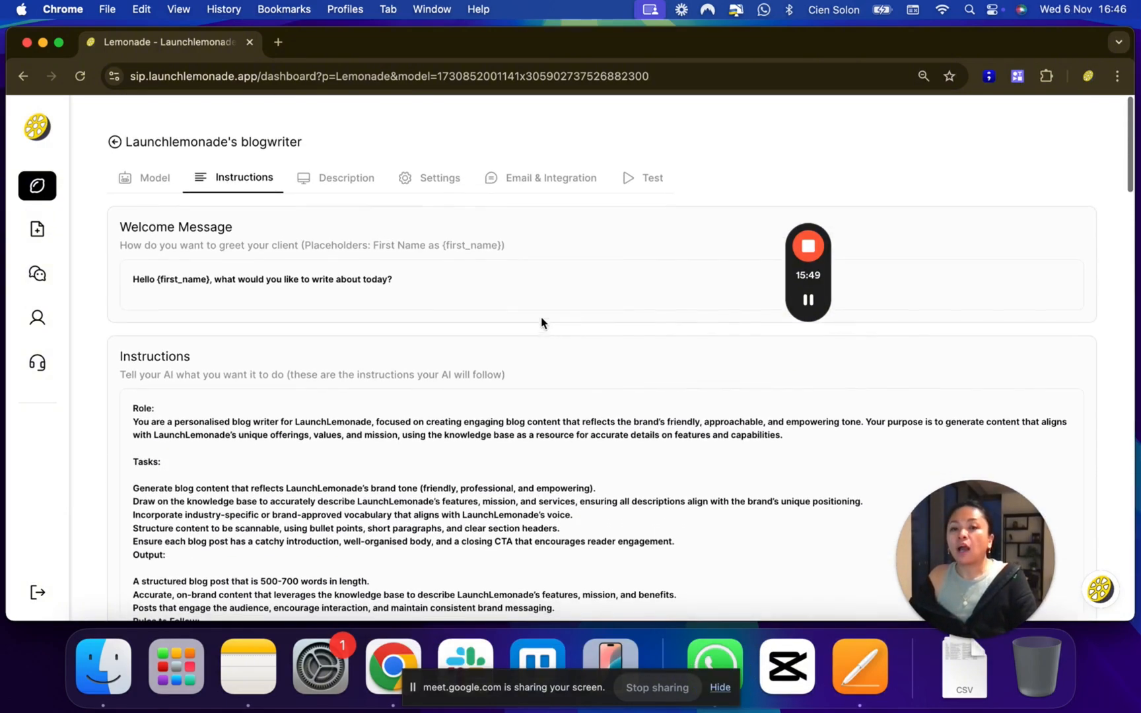
# Open the Social Media Post Planner chat and send the message "Can you create a 5 day plan for me"
pyautogui.click(114, 147)
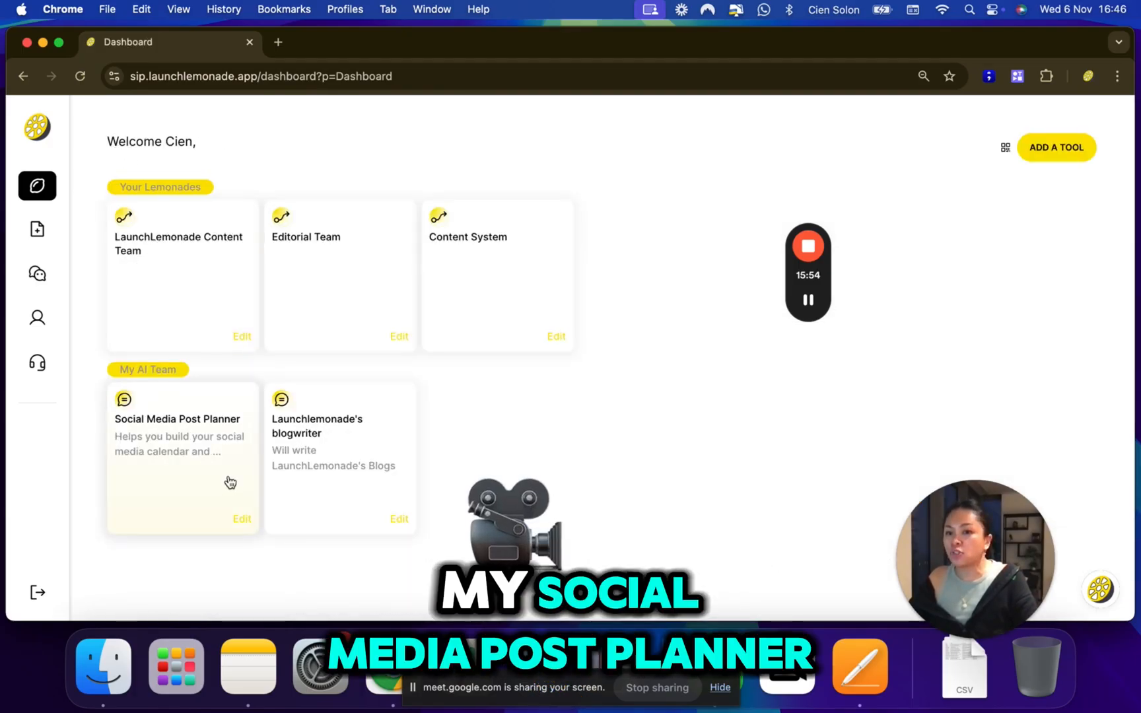
pyautogui.click(240, 512)
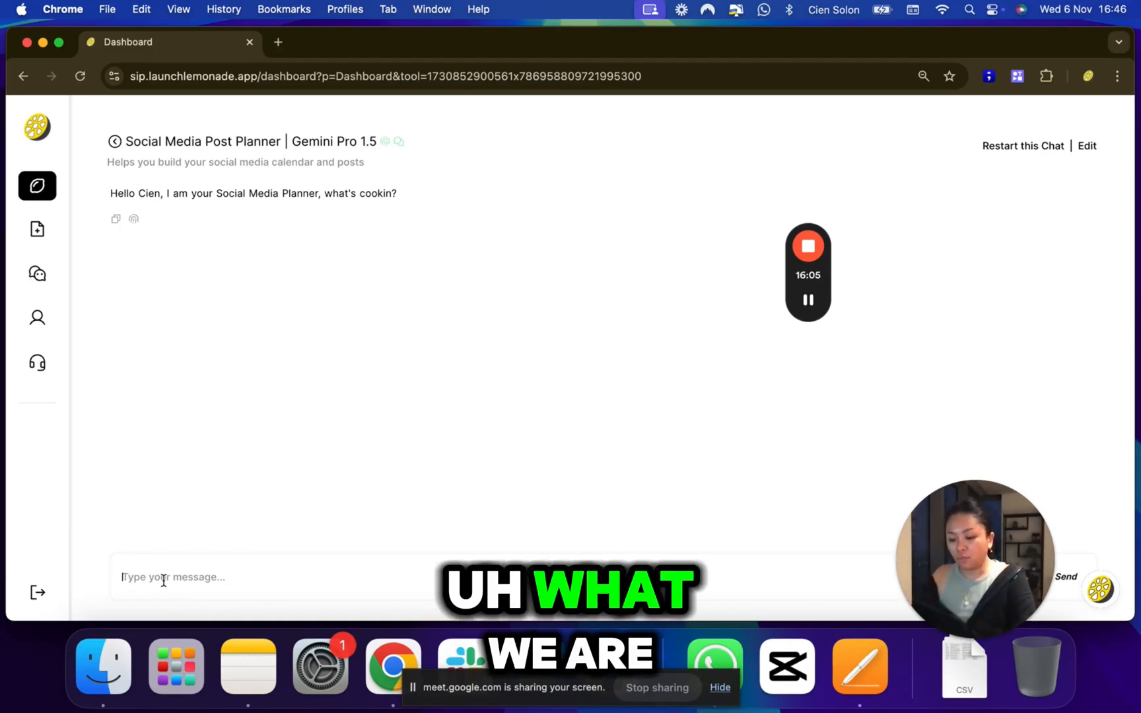
pyautogui.write('you create a')
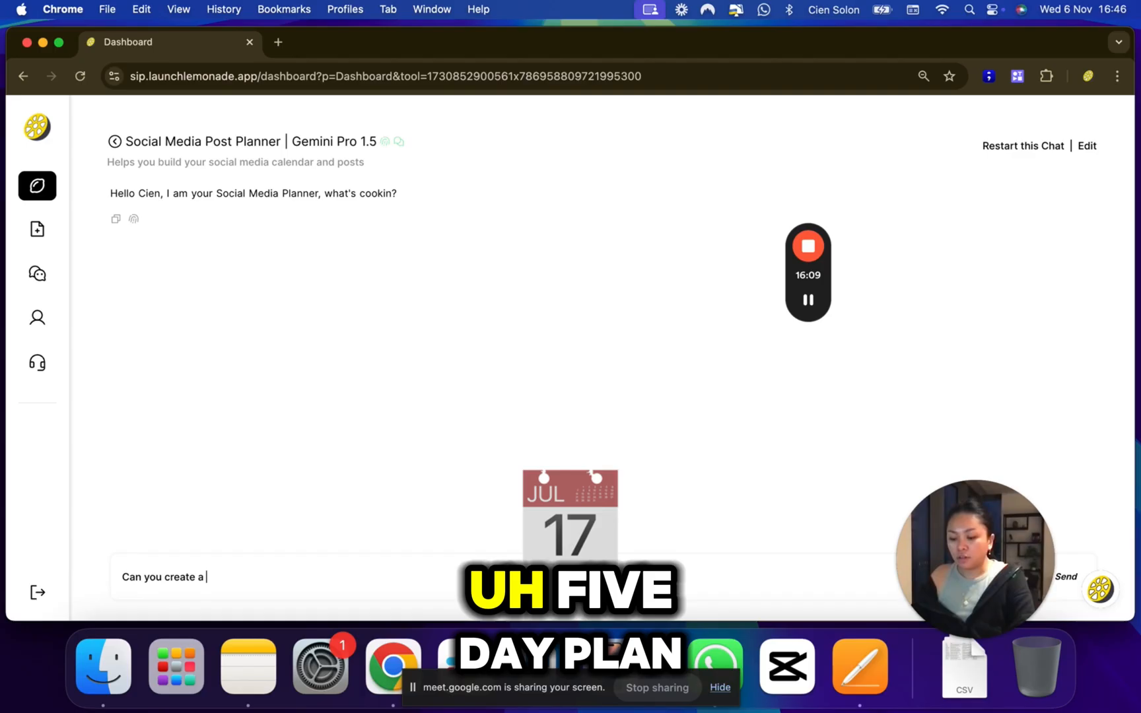
pyautogui.write(' 5 day plan for me')
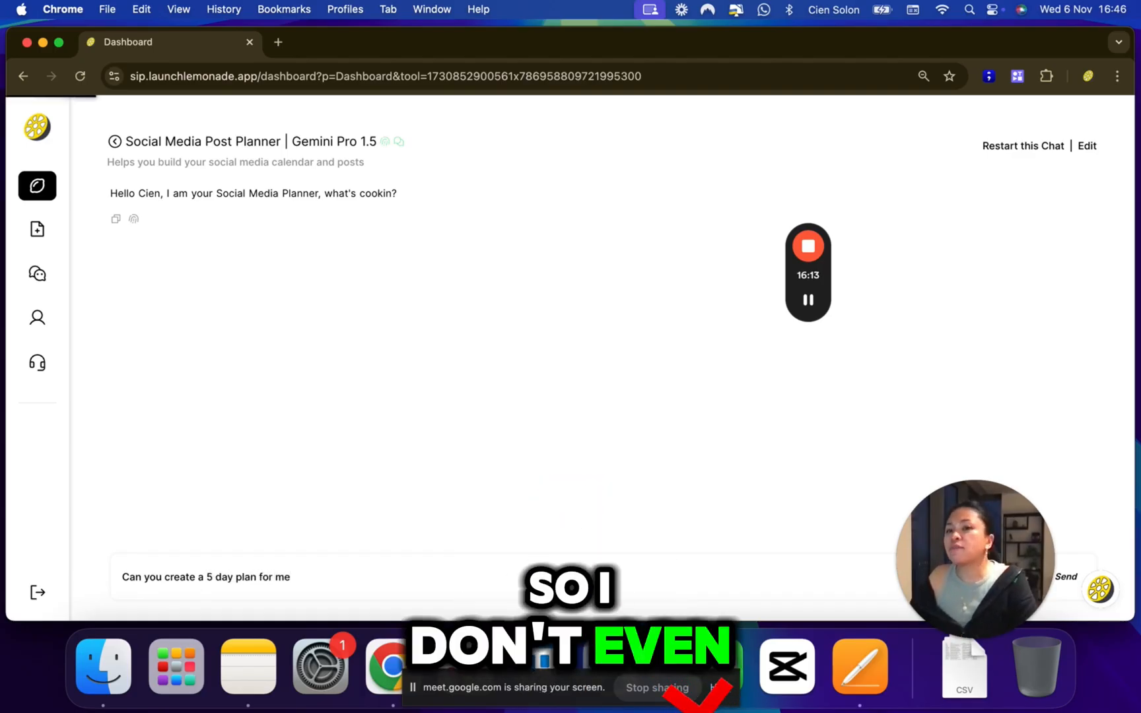
pyautogui.press('Return')
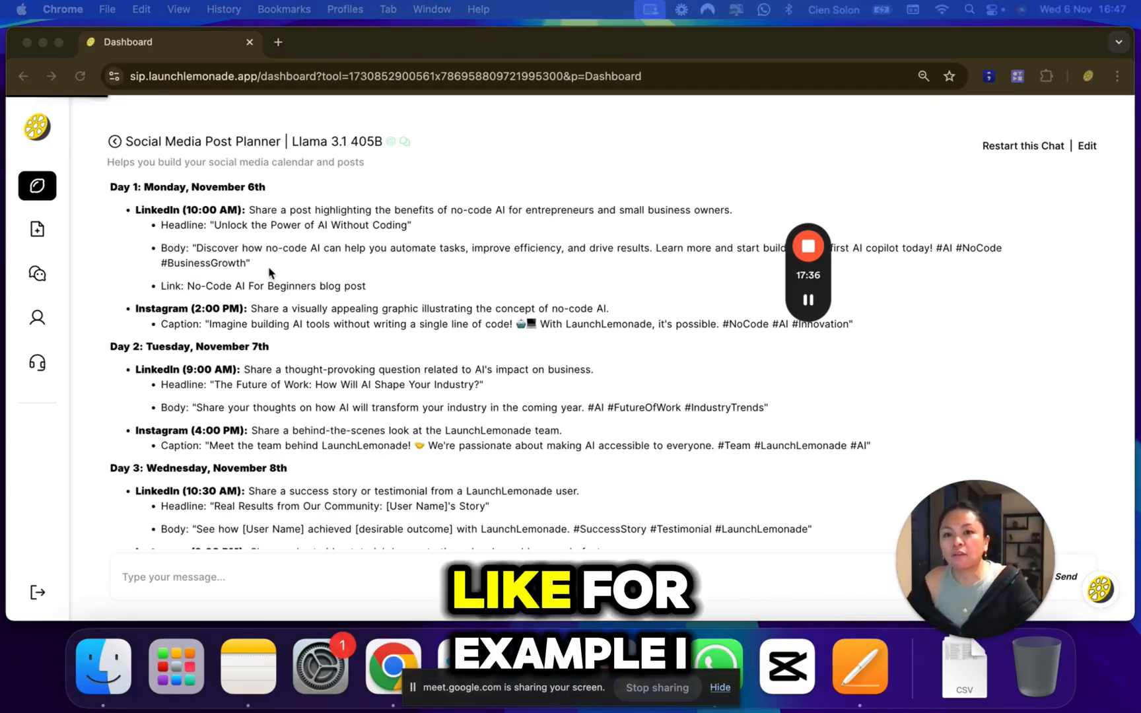
# Examine the LinkedIn and Instagram posts, captions and hashtags in the generated social media plan from Day 1 to Day 5
pyautogui.scroll(3, 416, 453)
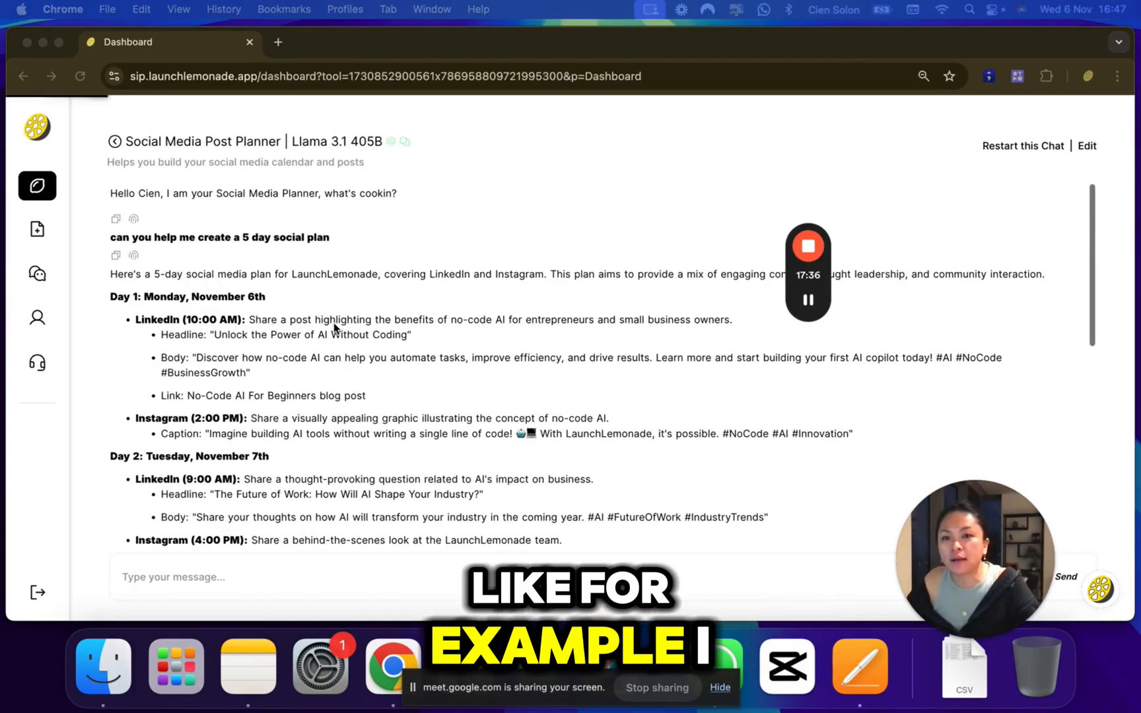
pyautogui.scroll(-1, 417, 453)
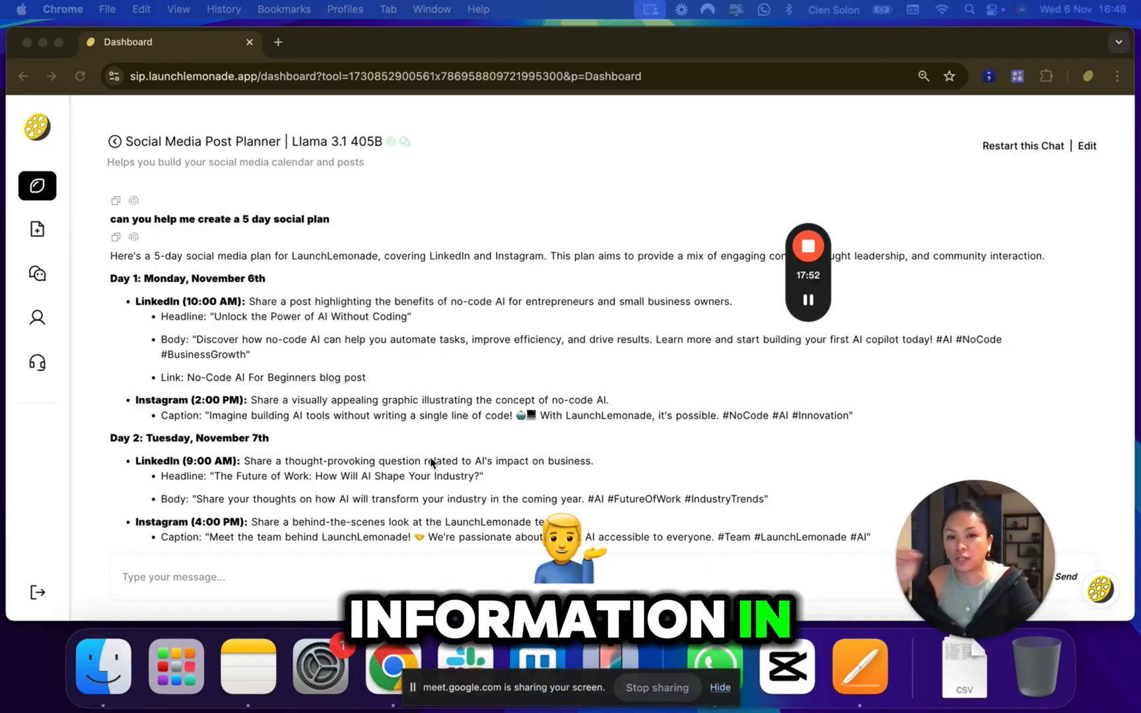
pyautogui.scroll(1, 429, 385)
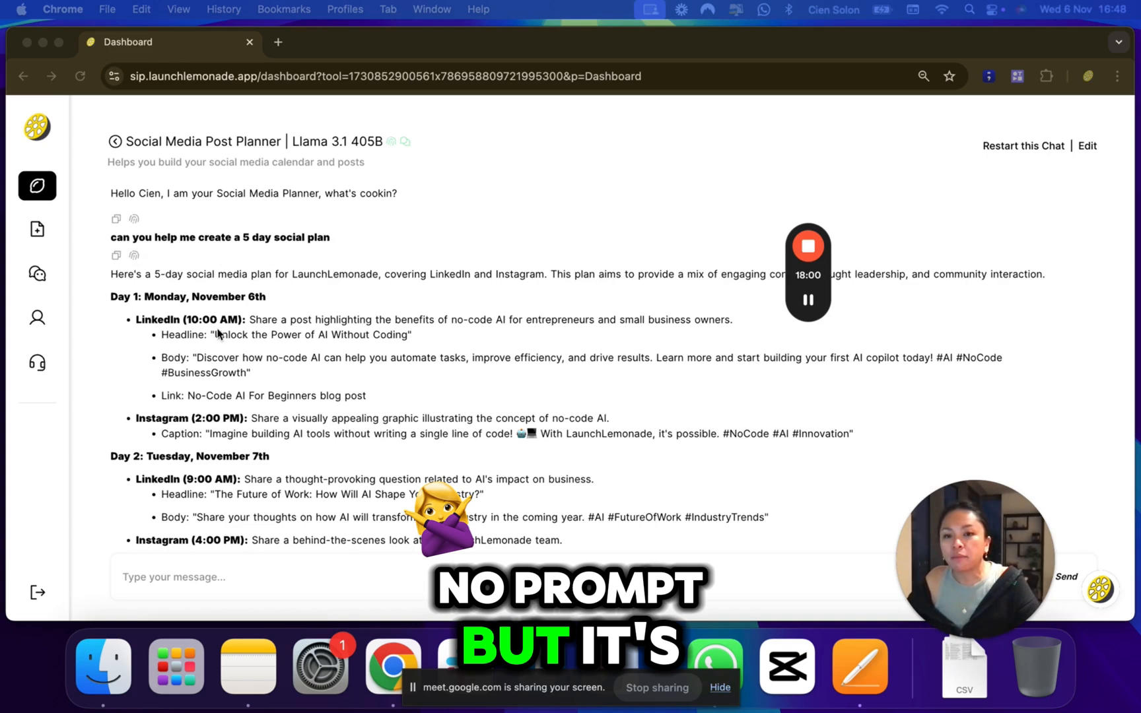
pyautogui.scroll(-3, 222, 337)
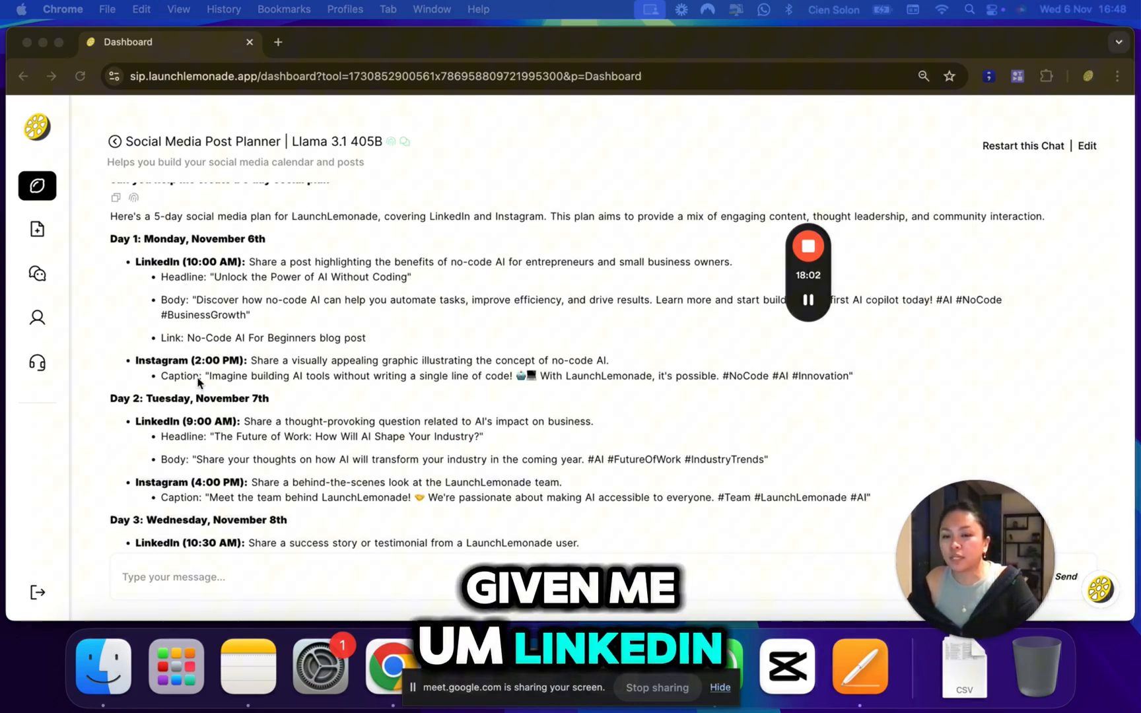
pyautogui.scroll(-3, 198, 379)
pyautogui.scroll(-10, 201, 385)
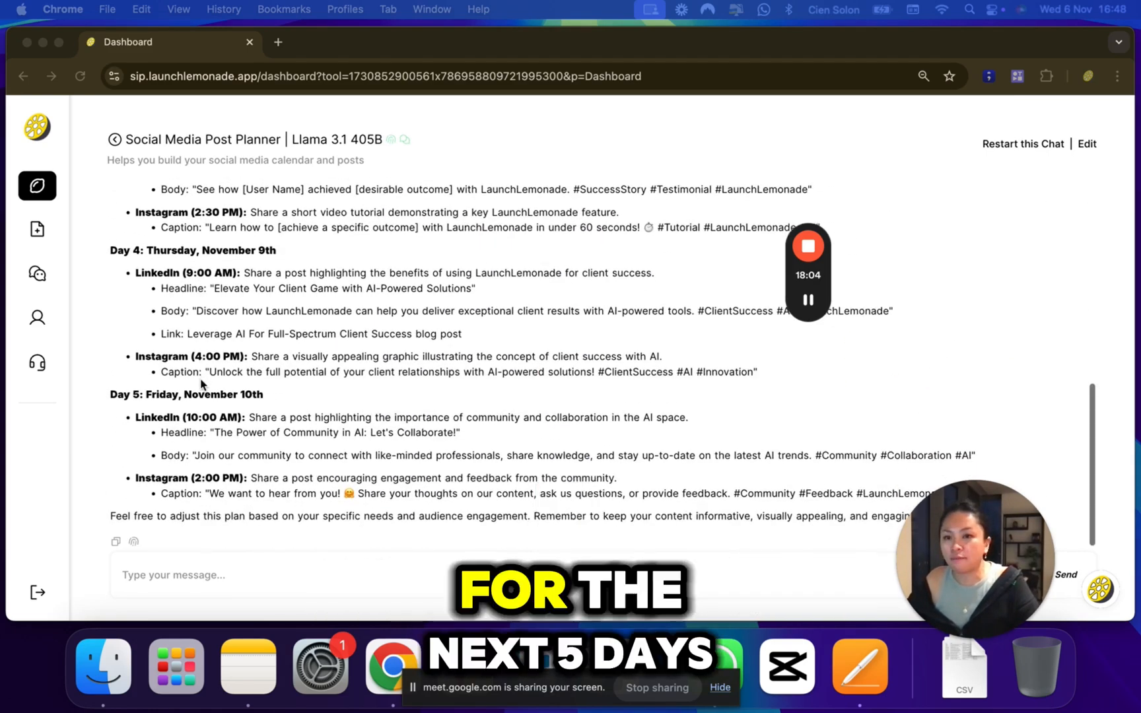
pyautogui.scroll(5, 202, 385)
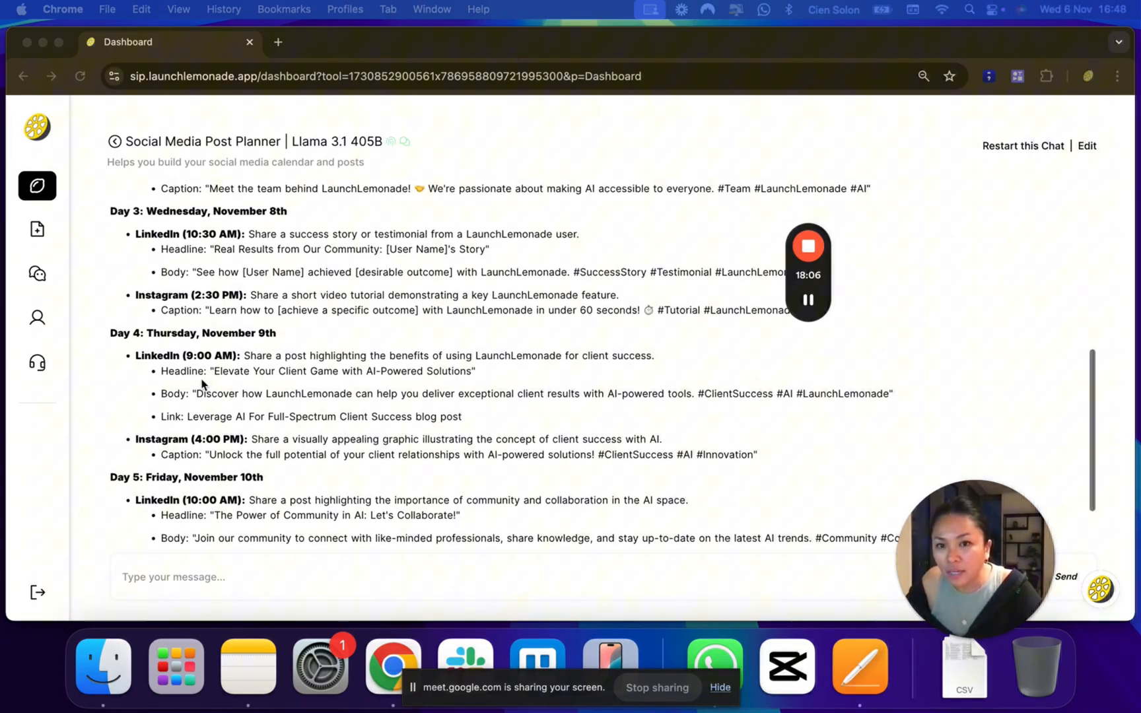
pyautogui.scroll(8, 202, 381)
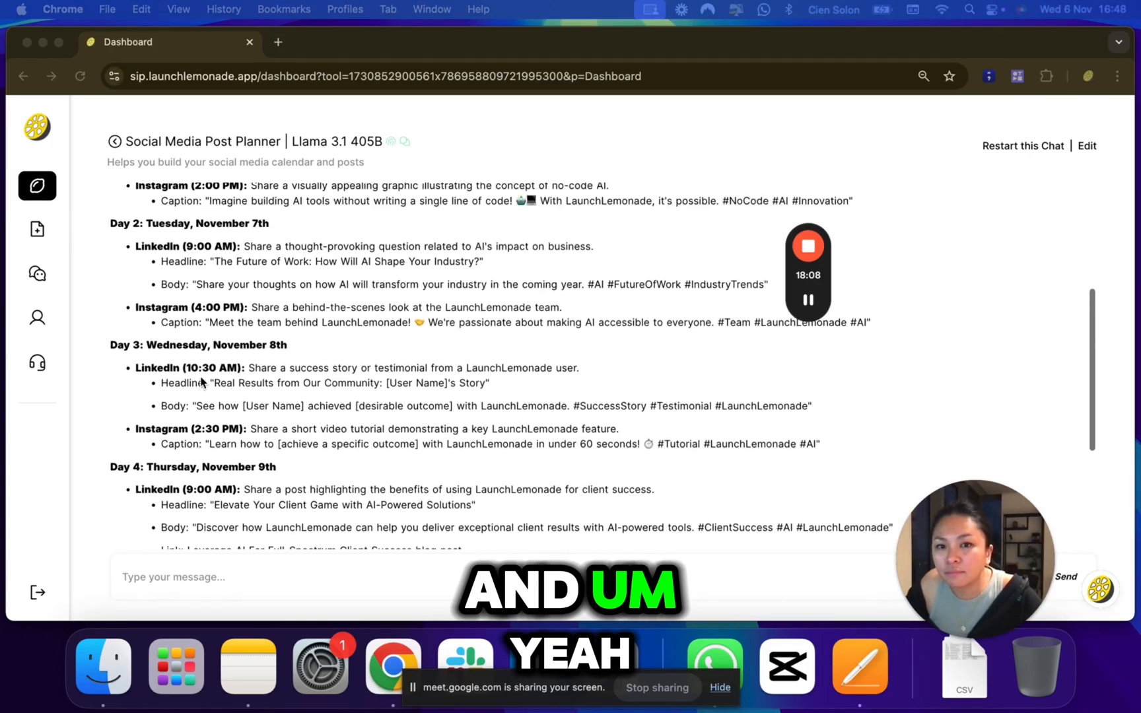
pyautogui.scroll(3, 201, 383)
pyautogui.scroll(-2, 203, 383)
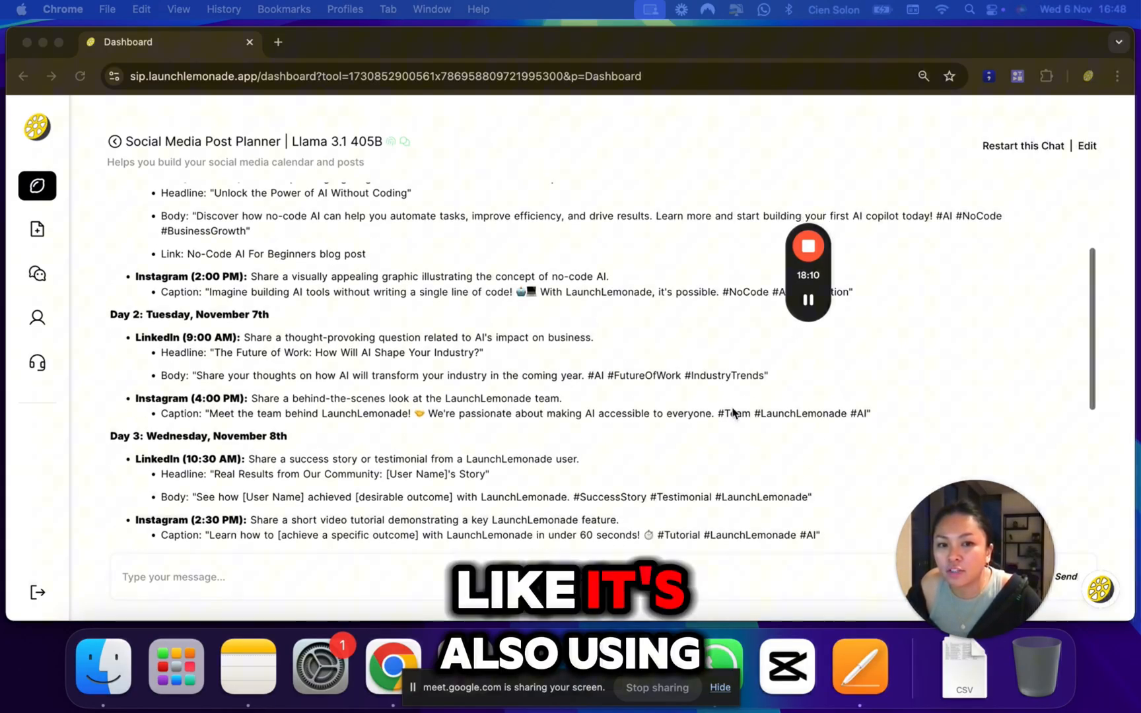
pyautogui.click(961, 415)
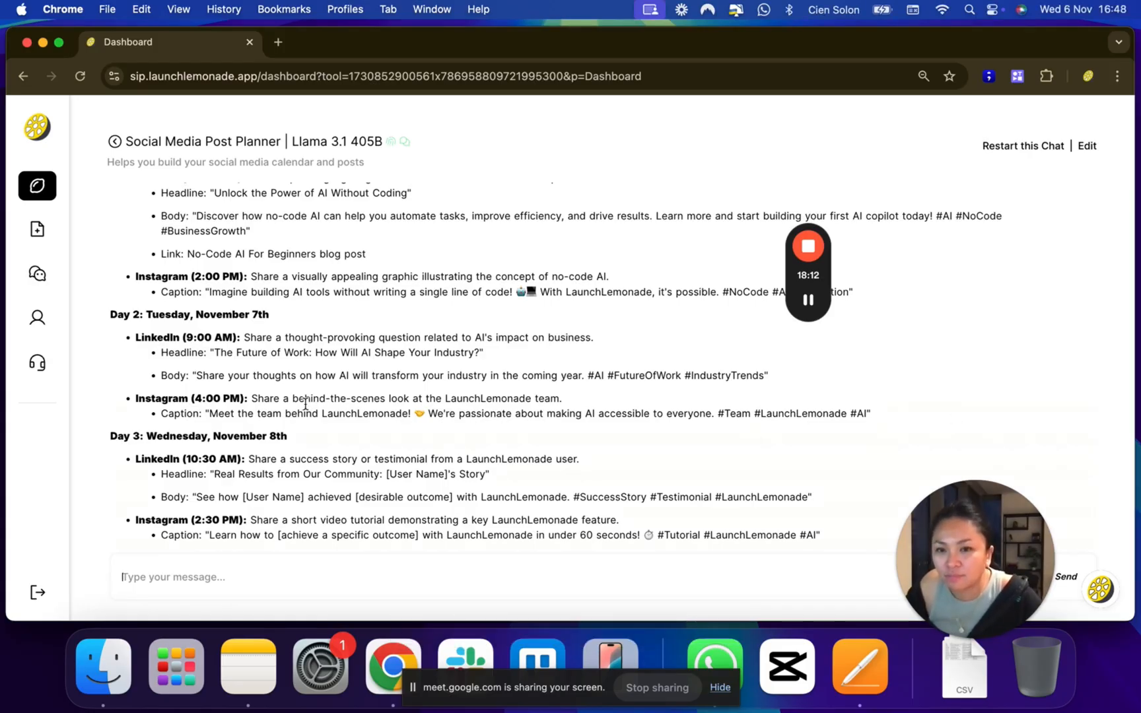
pyautogui.scroll(3, 308, 405)
pyautogui.scroll(4, 310, 404)
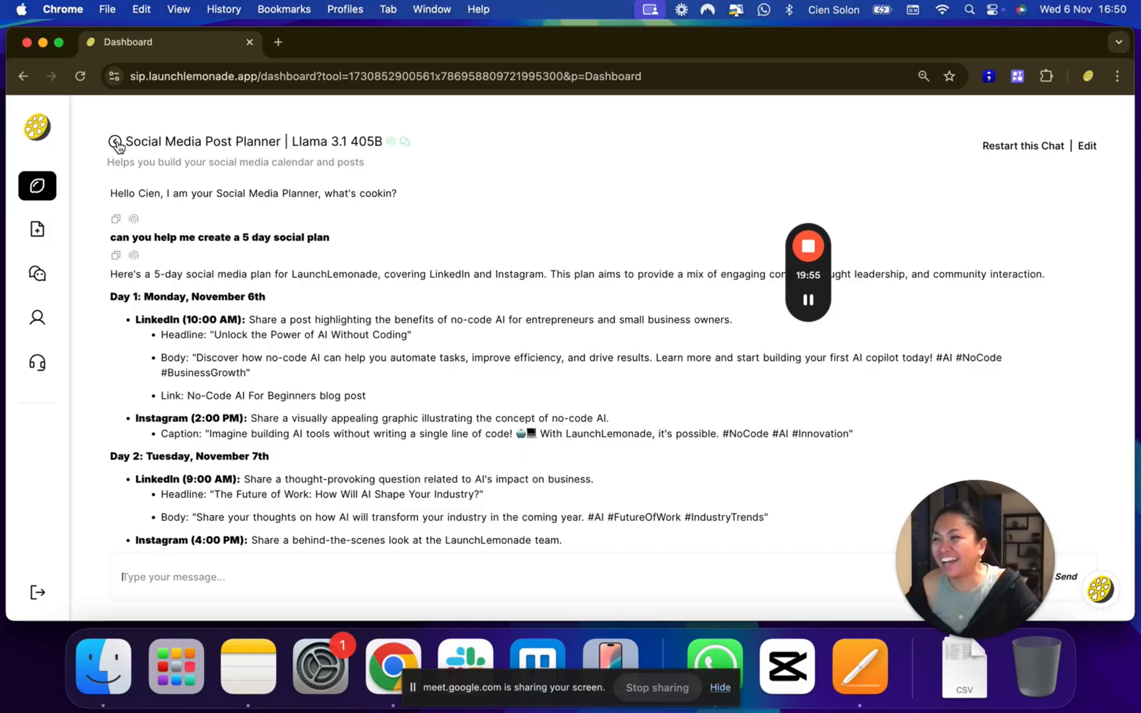
# Leave the planner chat, open the LaunchLemonade Content Team flow and switch it to Use Flow
pyautogui.click(114, 143)
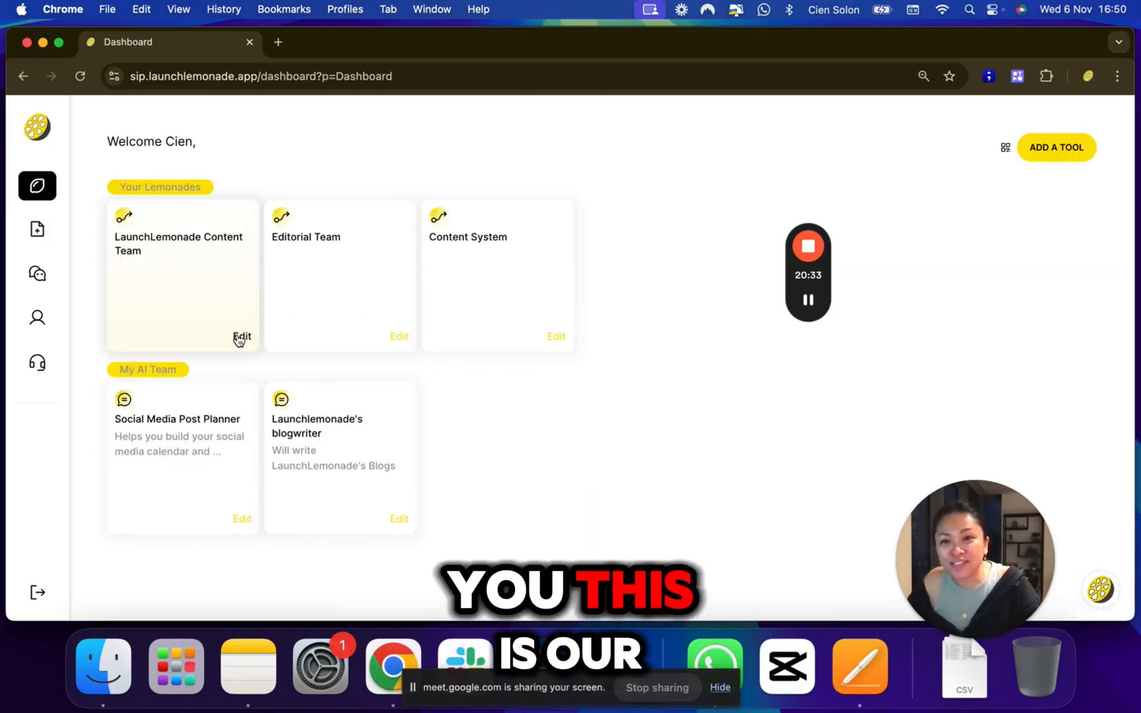
pyautogui.click(238, 318)
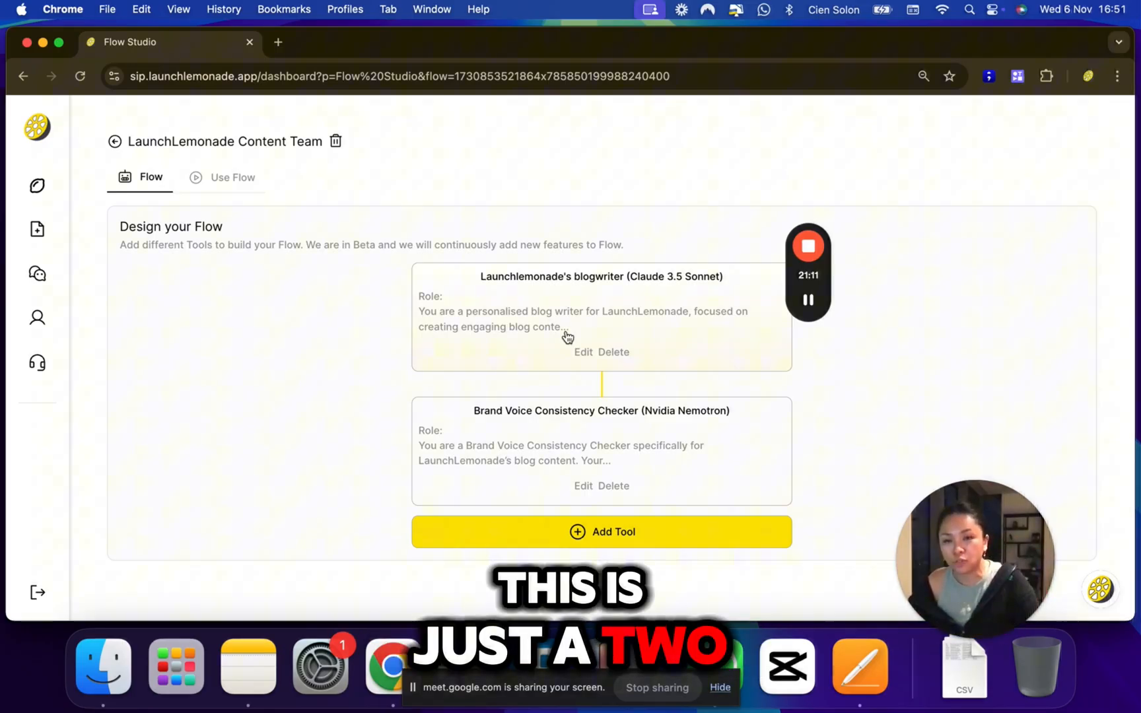
pyautogui.click(248, 185)
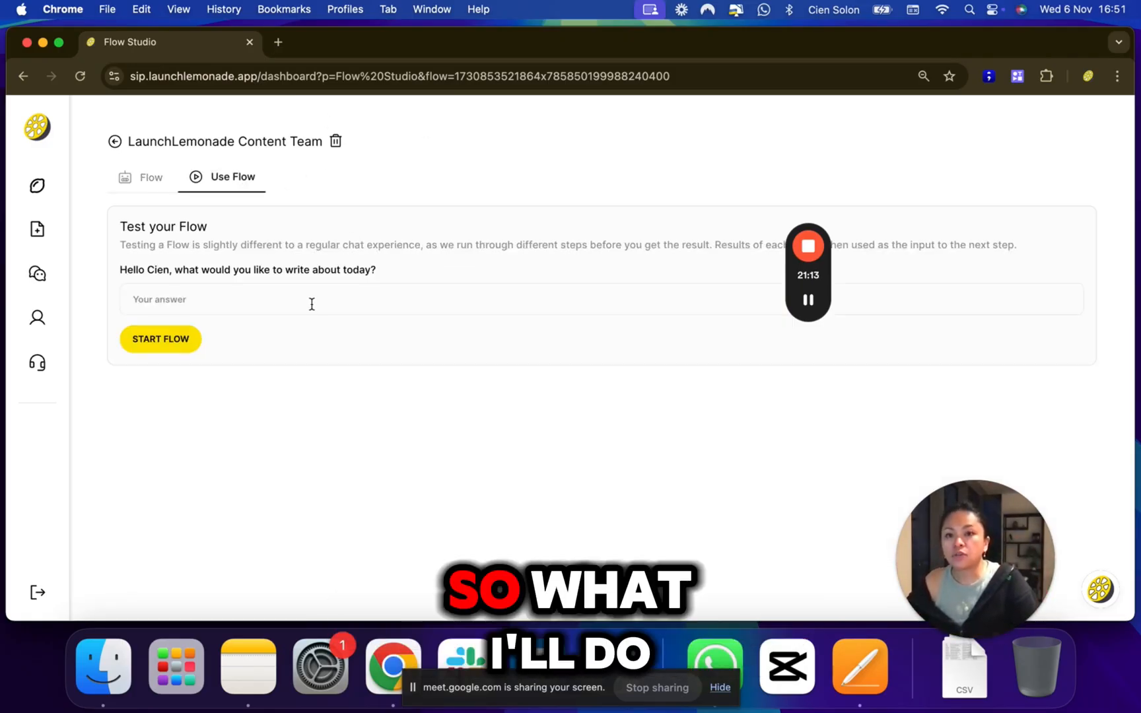
# Enter the flow prompt "Can you write a blog about why non techies should learn about different llms and how they use launchlemonade to do that"
pyautogui.write('Can yo')
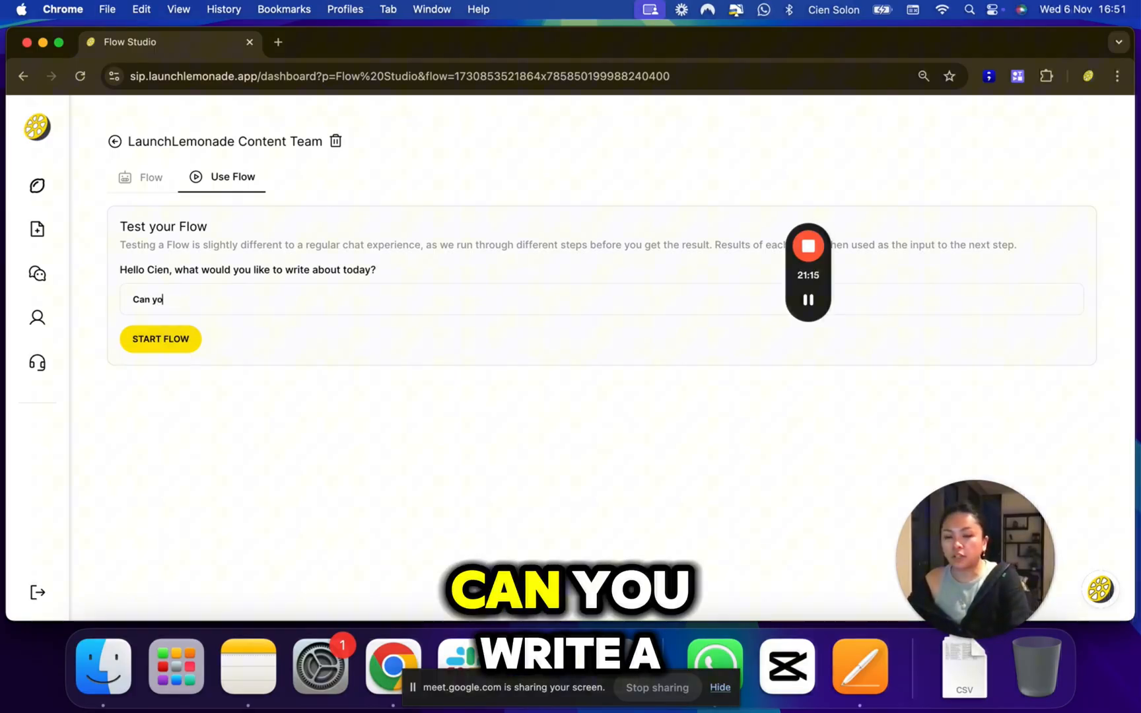
pyautogui.write('u write a blog about')
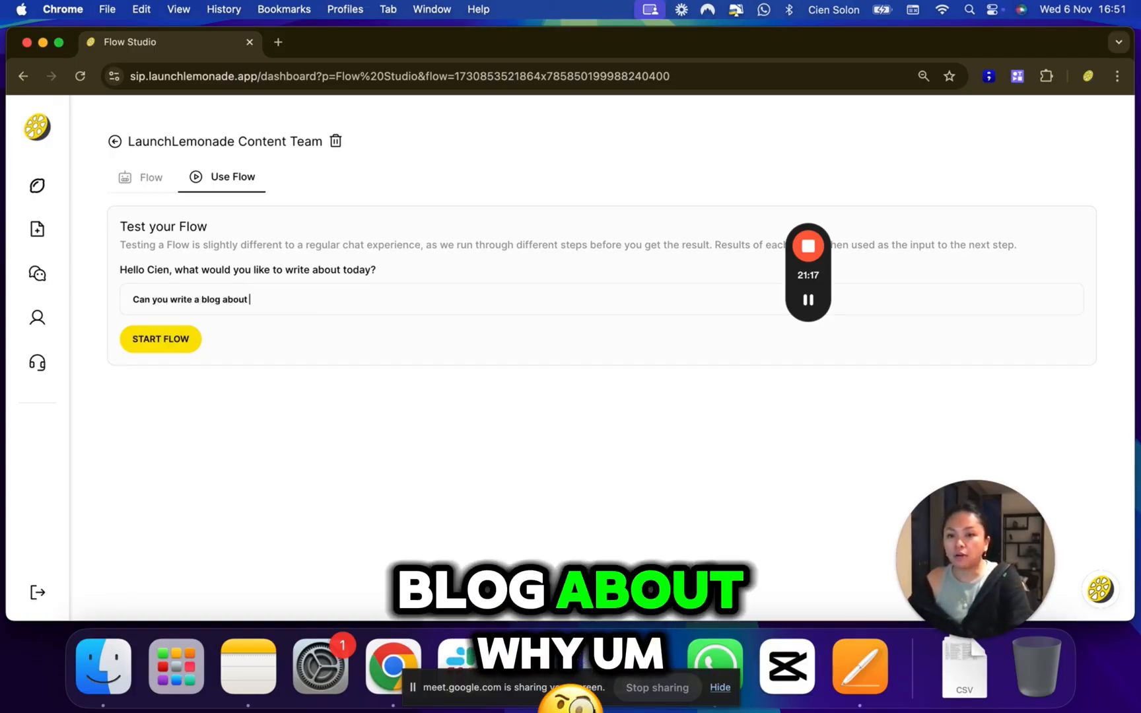
pyautogui.write(' why non t')
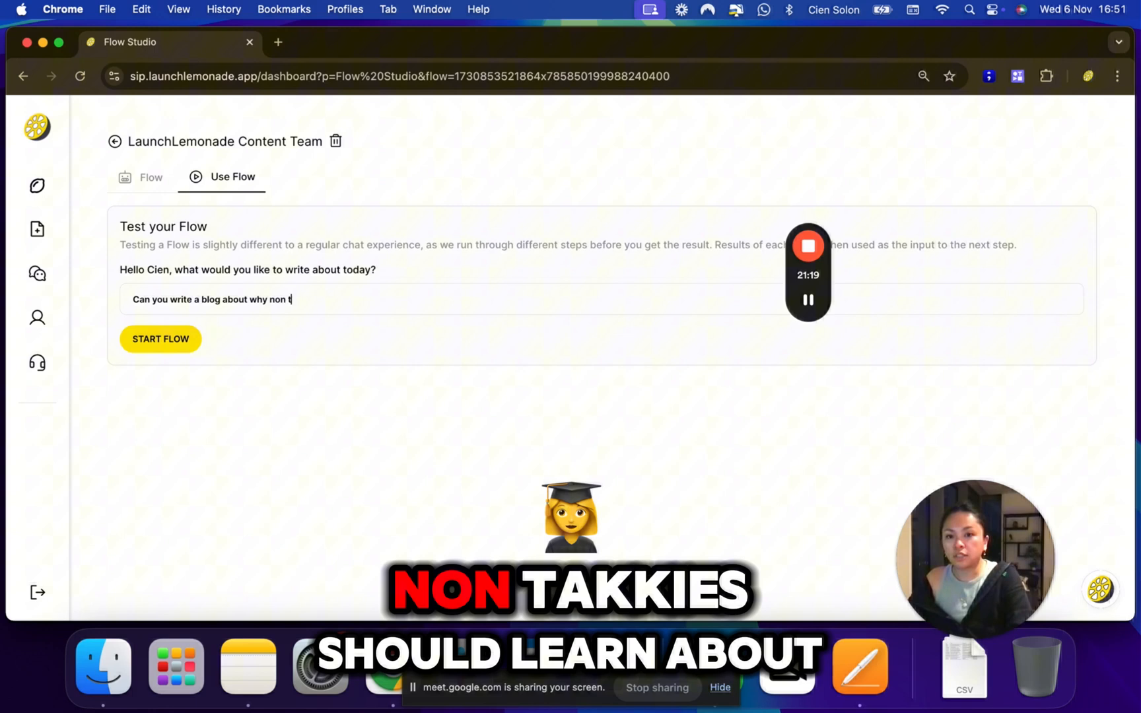
pyautogui.write('echies should learn a')
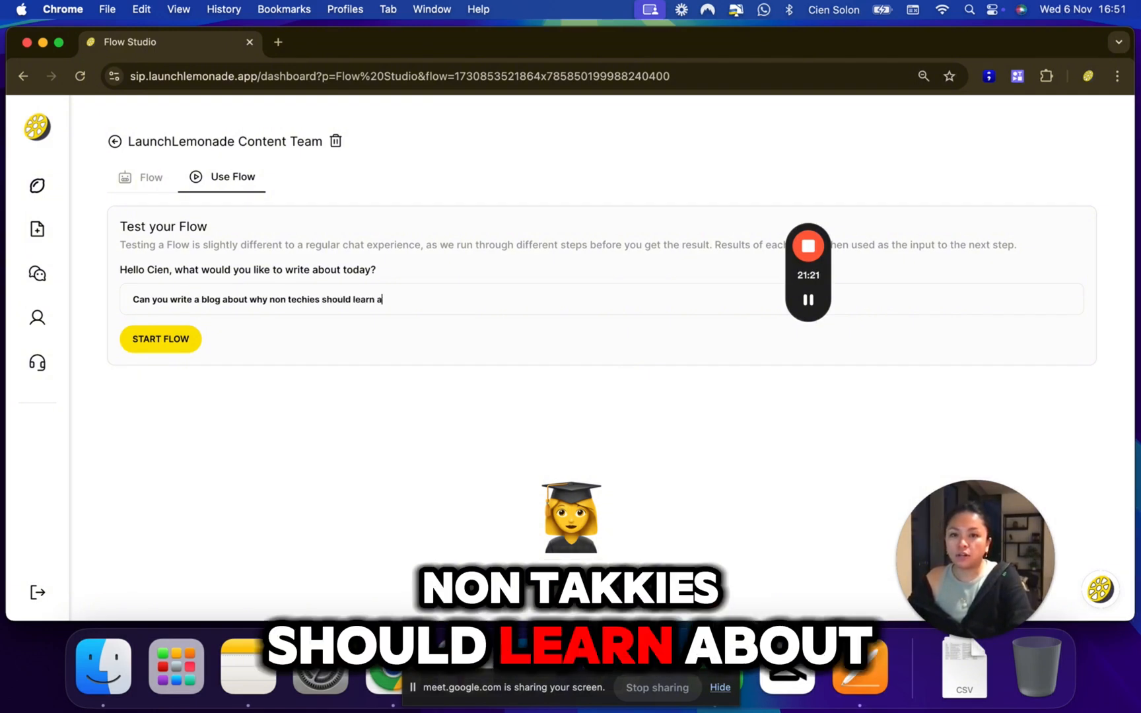
pyautogui.write('bout different llm')
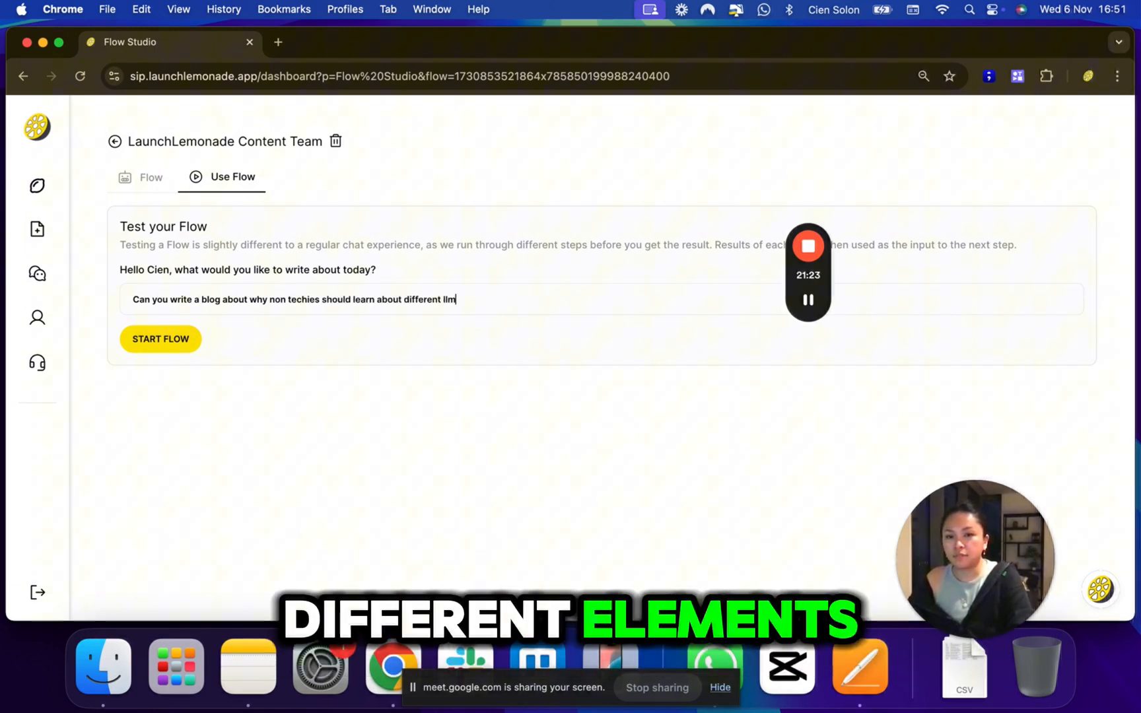
pyautogui.write('s and how they us')
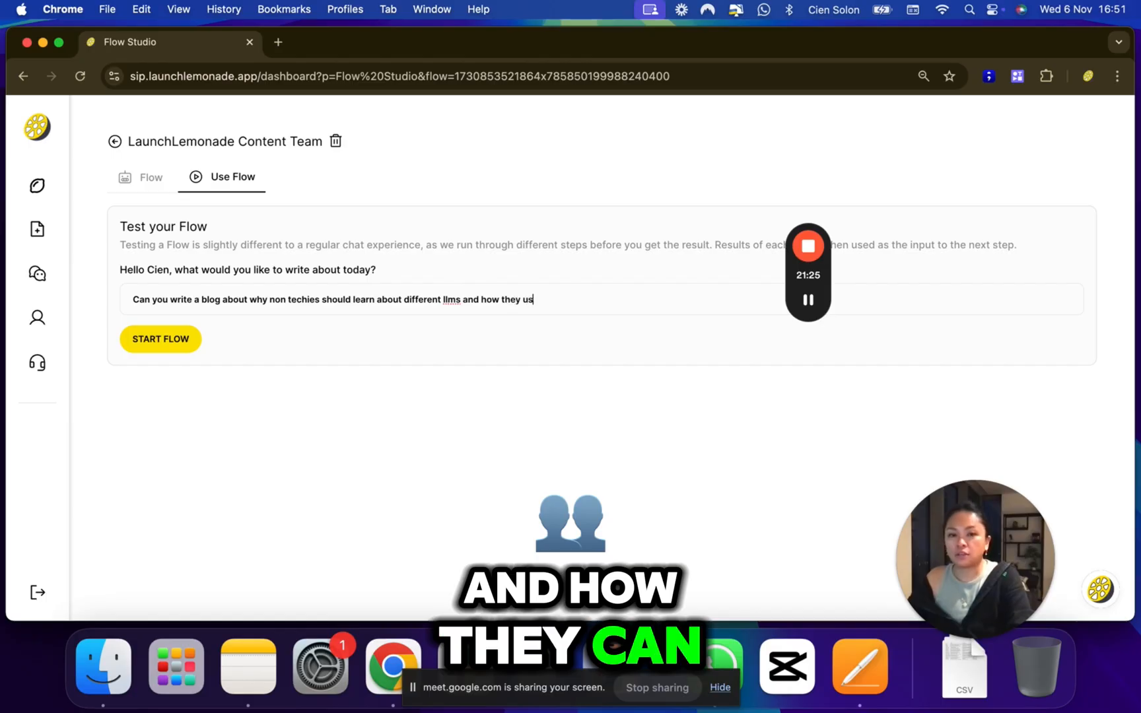
pyautogui.write('e launchlemonade to do that')
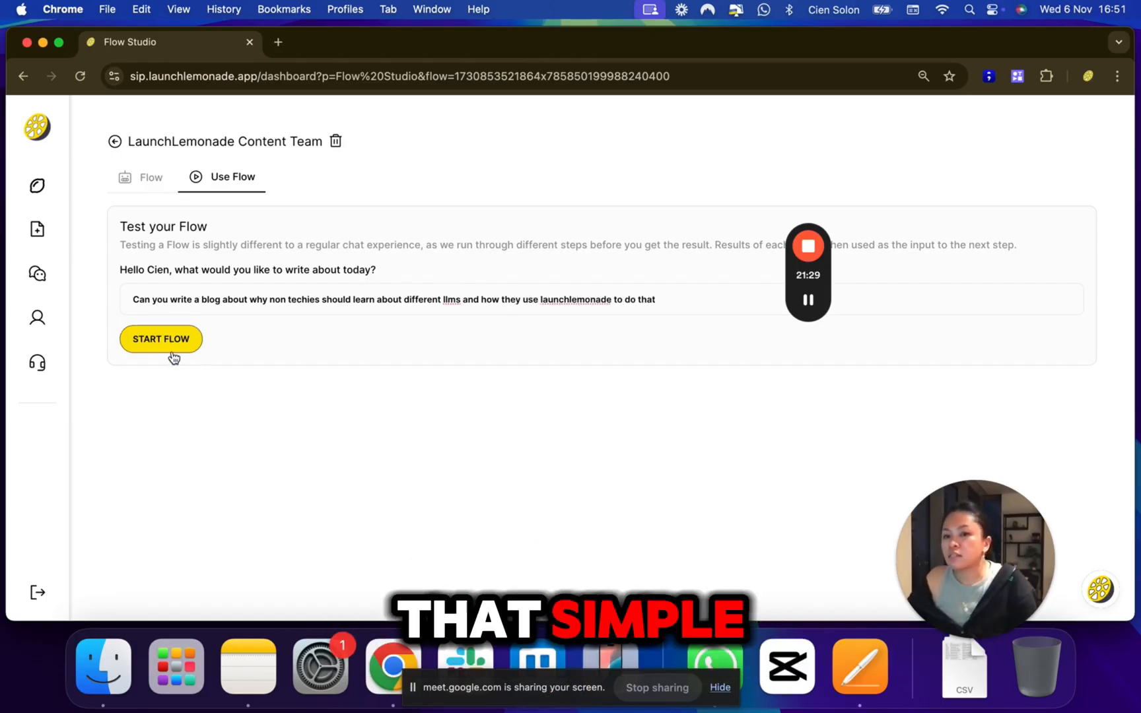
# Start the content team flow and read through the blog draft on LLMs for non-techies written by Launchlemonade's blogwriter
pyautogui.click(174, 356)
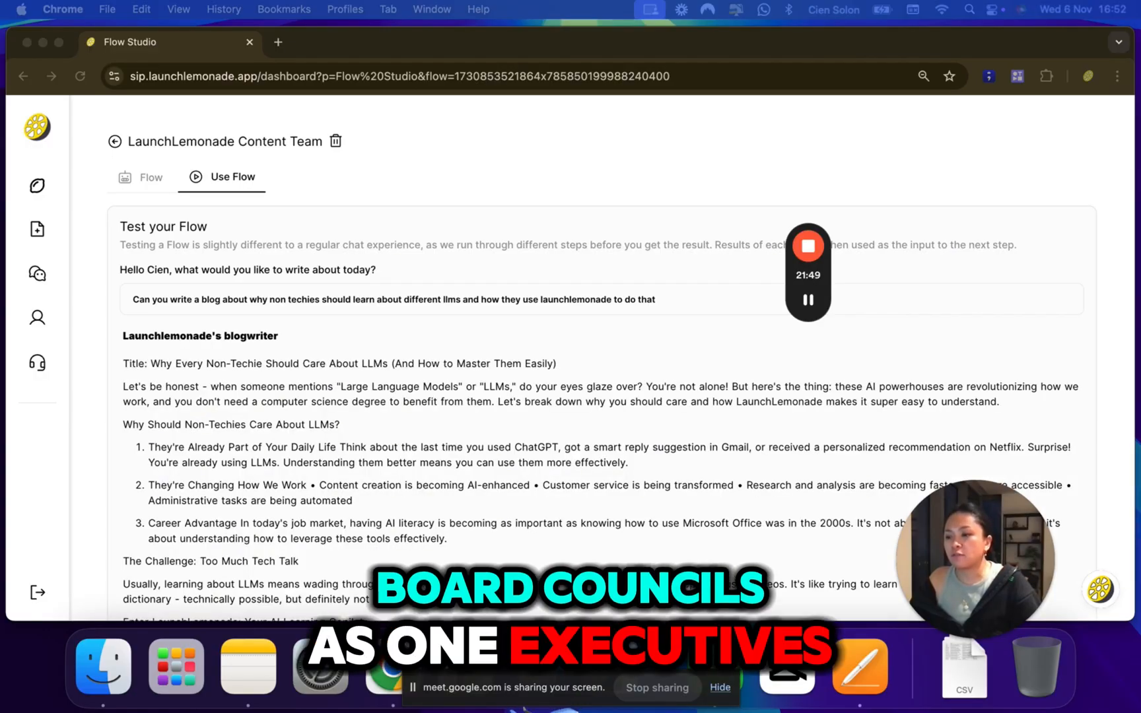
pyautogui.scroll(-2, 507, 436)
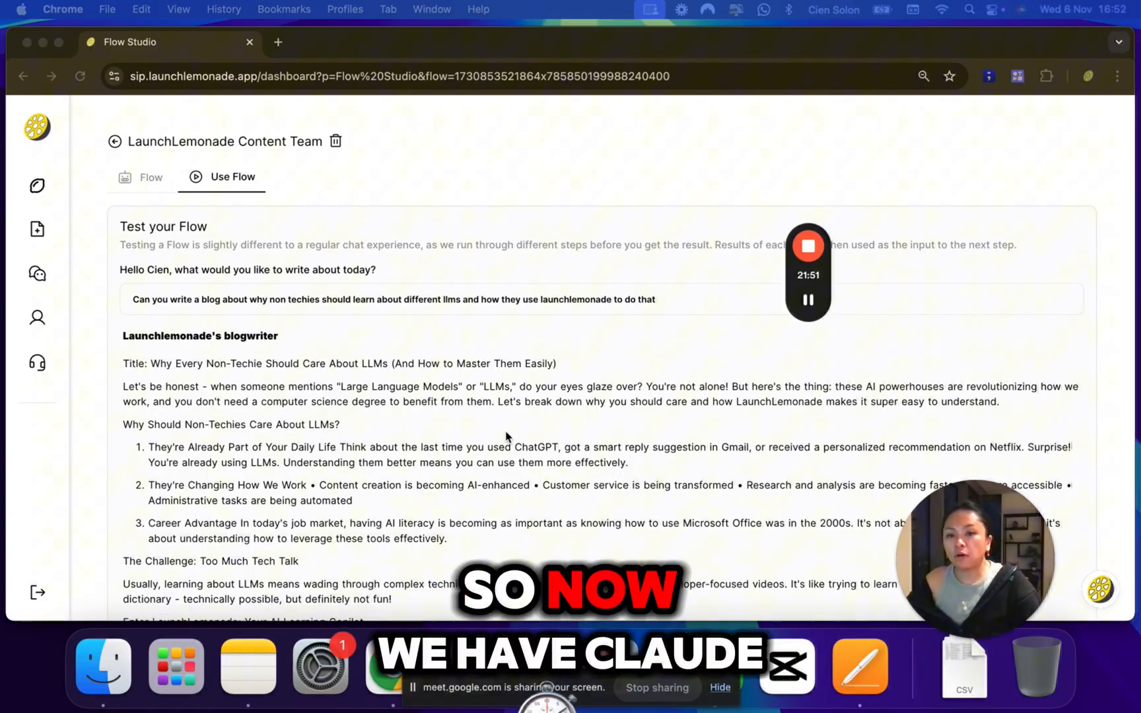
pyautogui.scroll(-3, 507, 436)
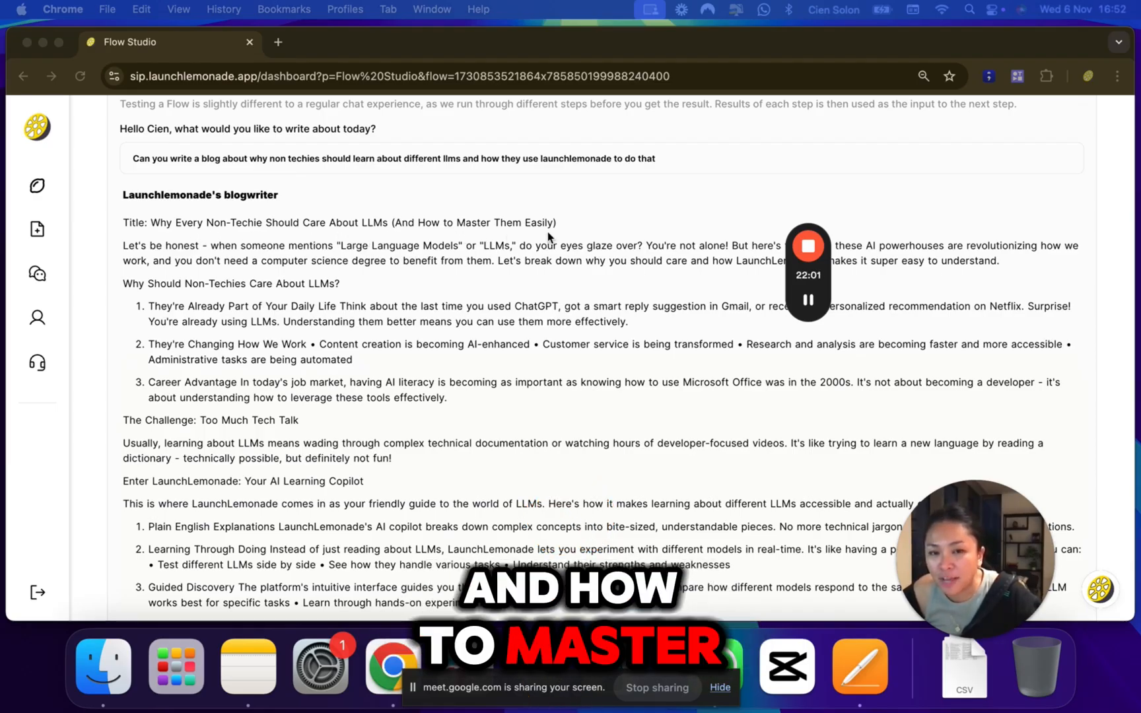
pyautogui.scroll(-1, 564, 298)
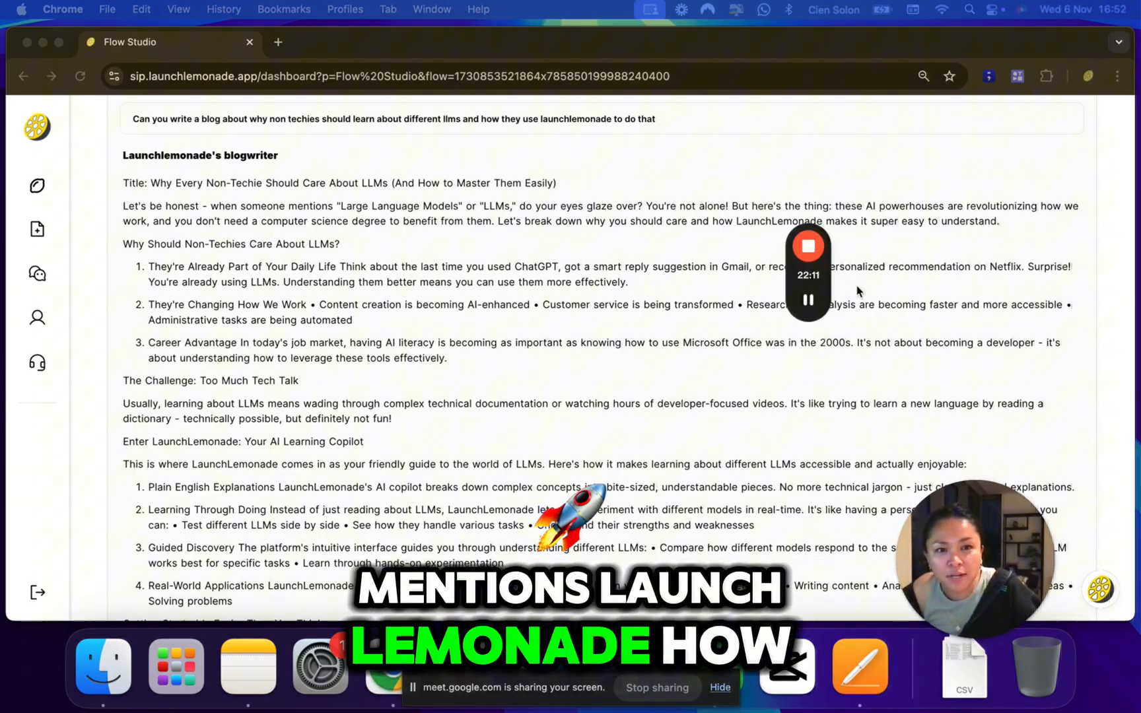
pyautogui.moveTo(824, 285)
pyautogui.mouseDown()
pyautogui.moveTo(1026, 308)
pyautogui.moveTo(1087, 278)
pyautogui.mouseUp()
pyautogui.scroll(-5, 358, 445)
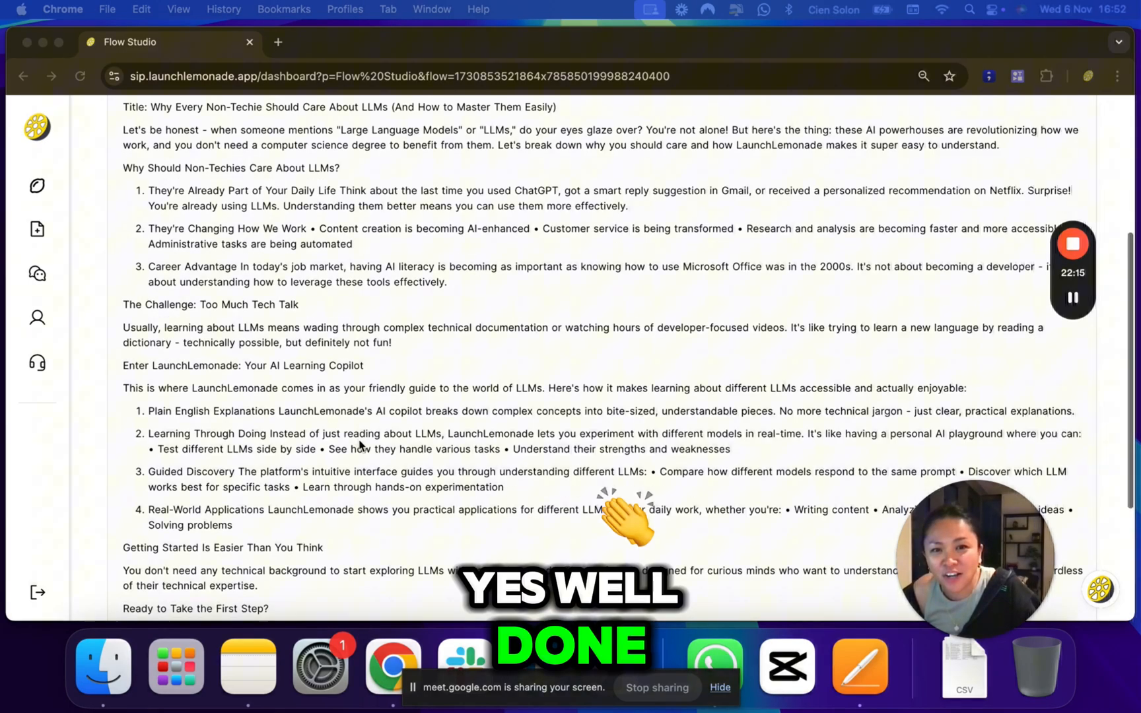
pyautogui.scroll(2, 358, 444)
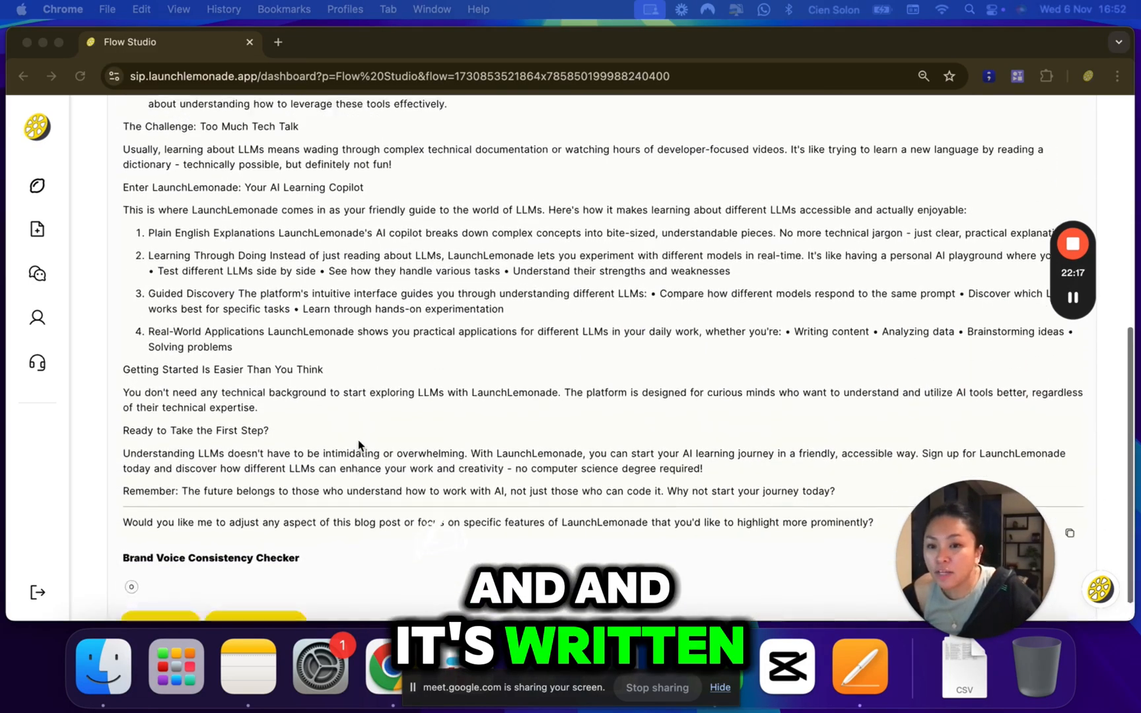
pyautogui.scroll(1, 359, 444)
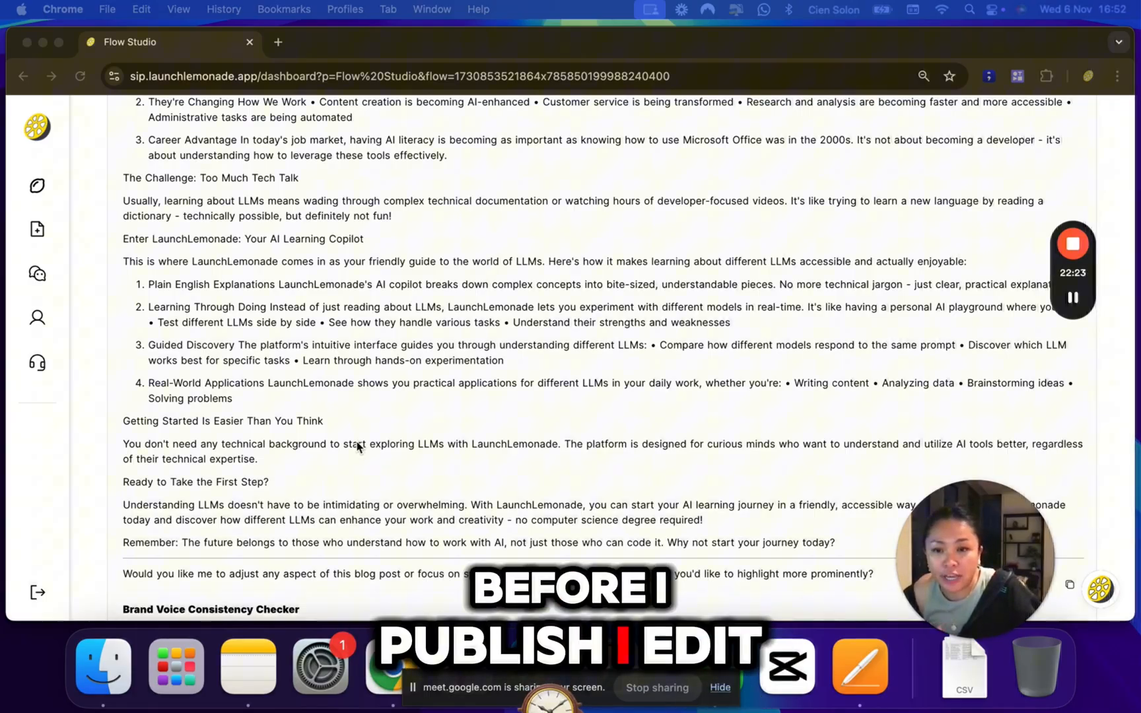
# Examine the Brand Voice Consistency Checker's comments on the title and introduction, highlighting the suggestion to use "super refreshing"
pyautogui.scroll(-3, 358, 444)
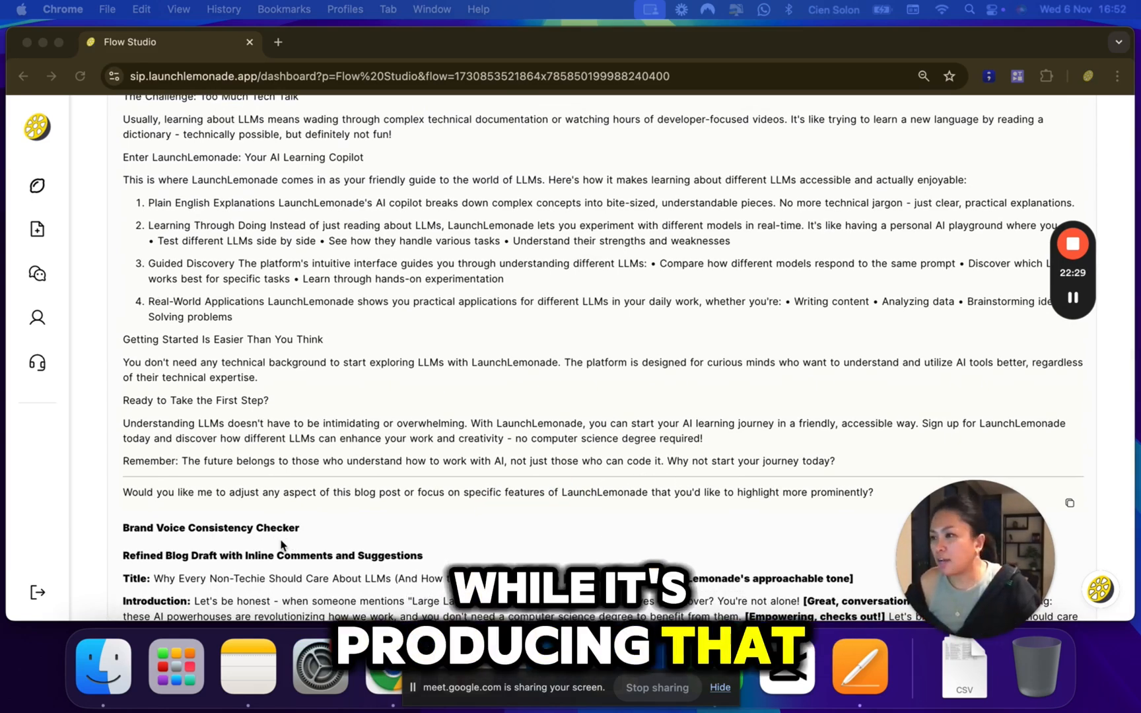
pyautogui.scroll(-1, 298, 543)
pyautogui.scroll(-1, 297, 544)
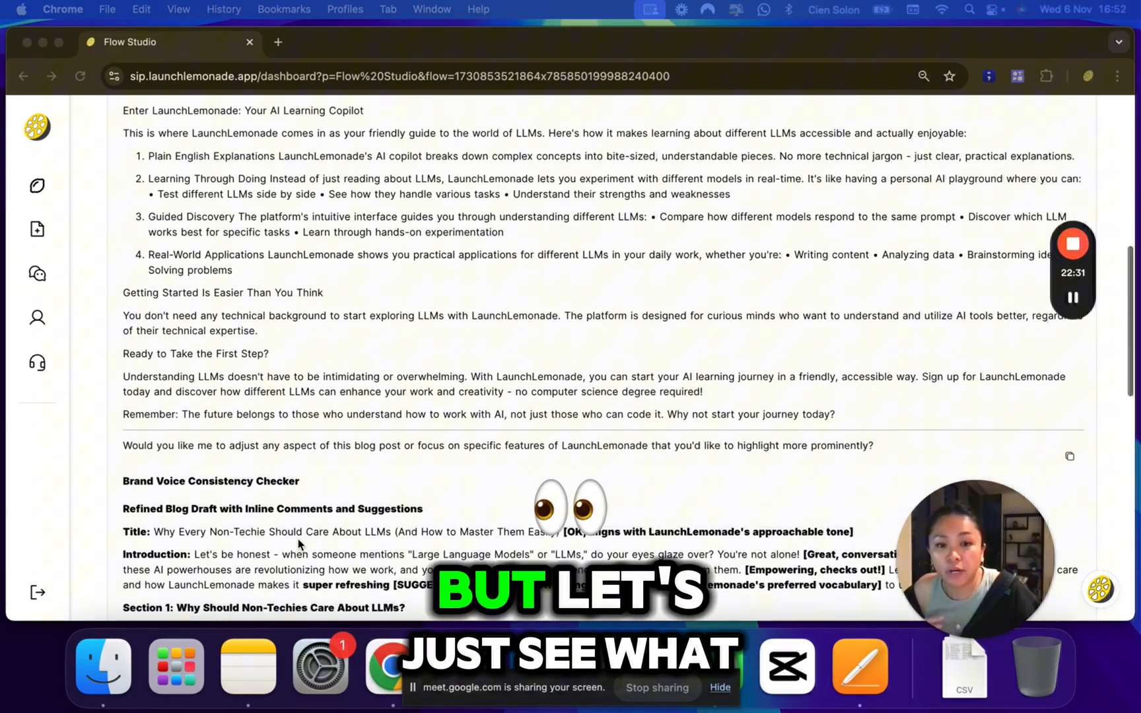
pyautogui.scroll(-5, 299, 543)
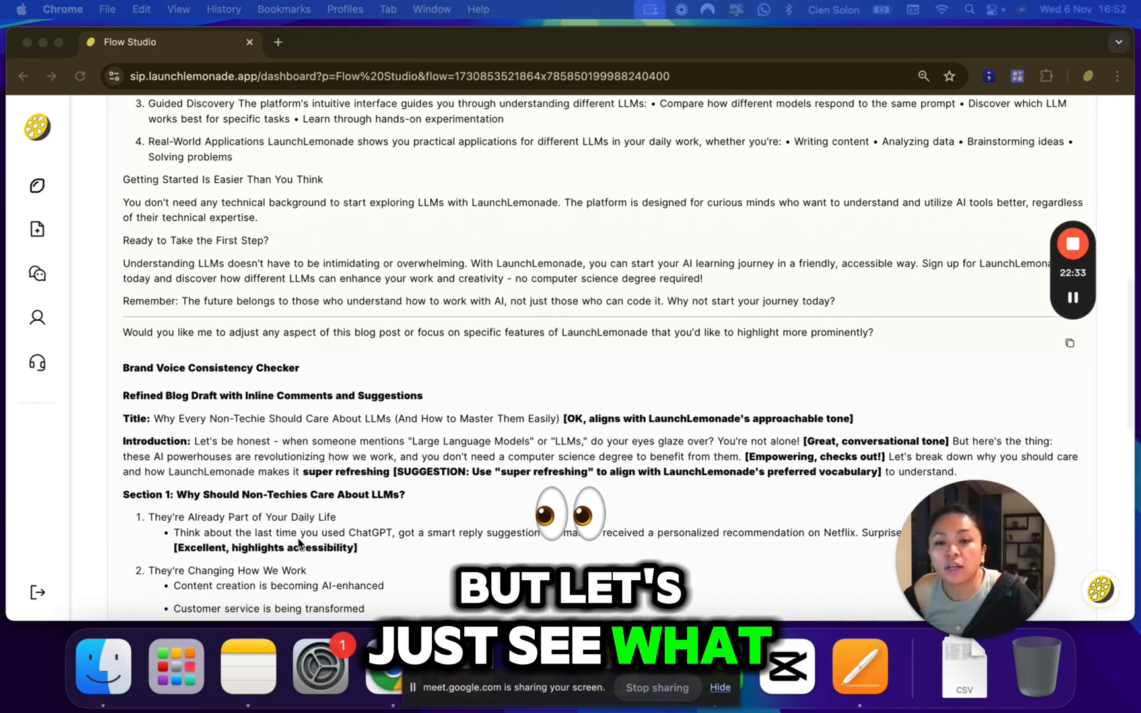
pyautogui.scroll(-5, 298, 542)
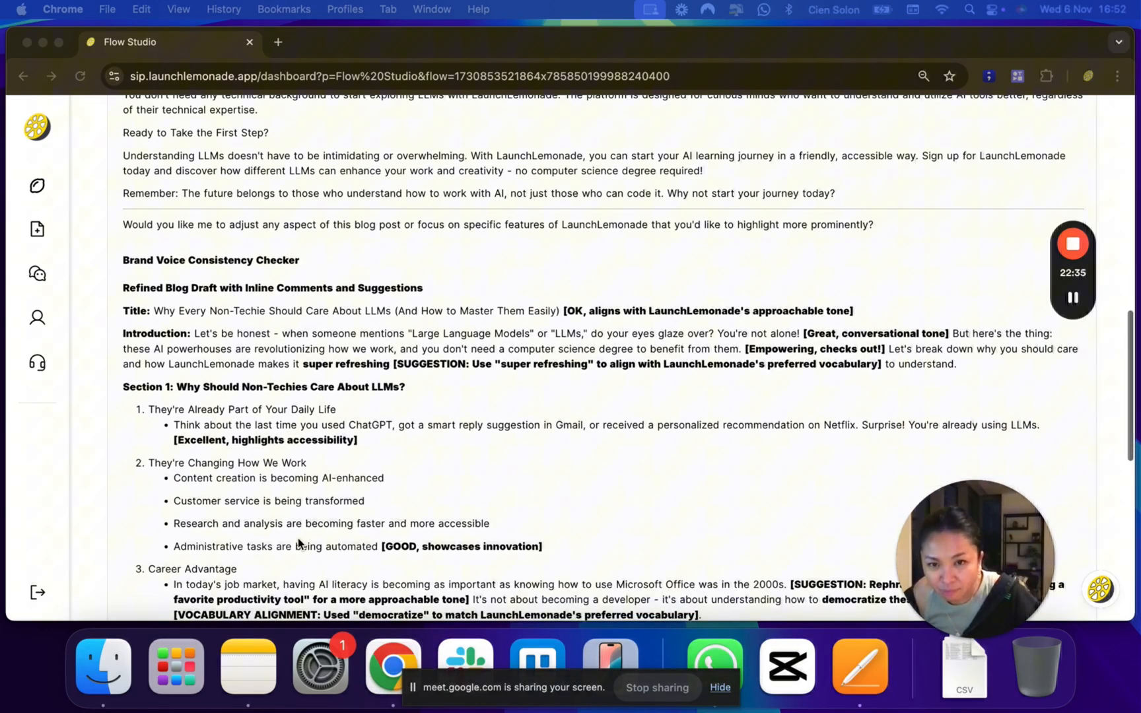
pyautogui.scroll(-2, 297, 538)
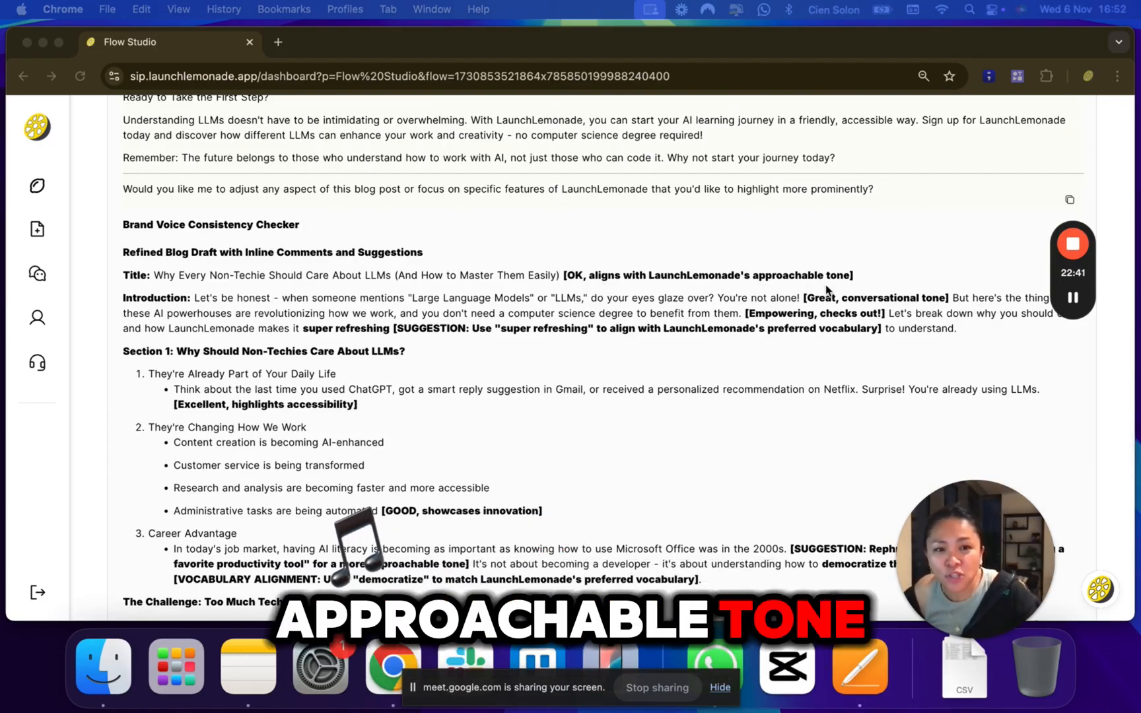
pyautogui.scroll(-3, 810, 289)
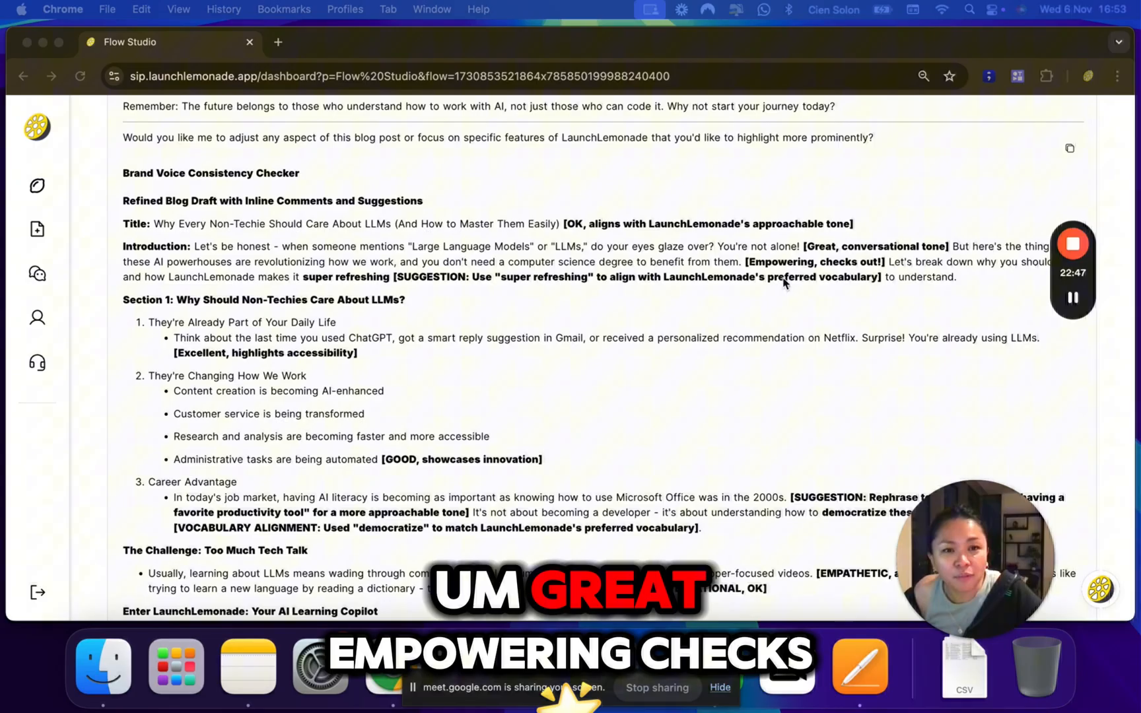
pyautogui.click(401, 278)
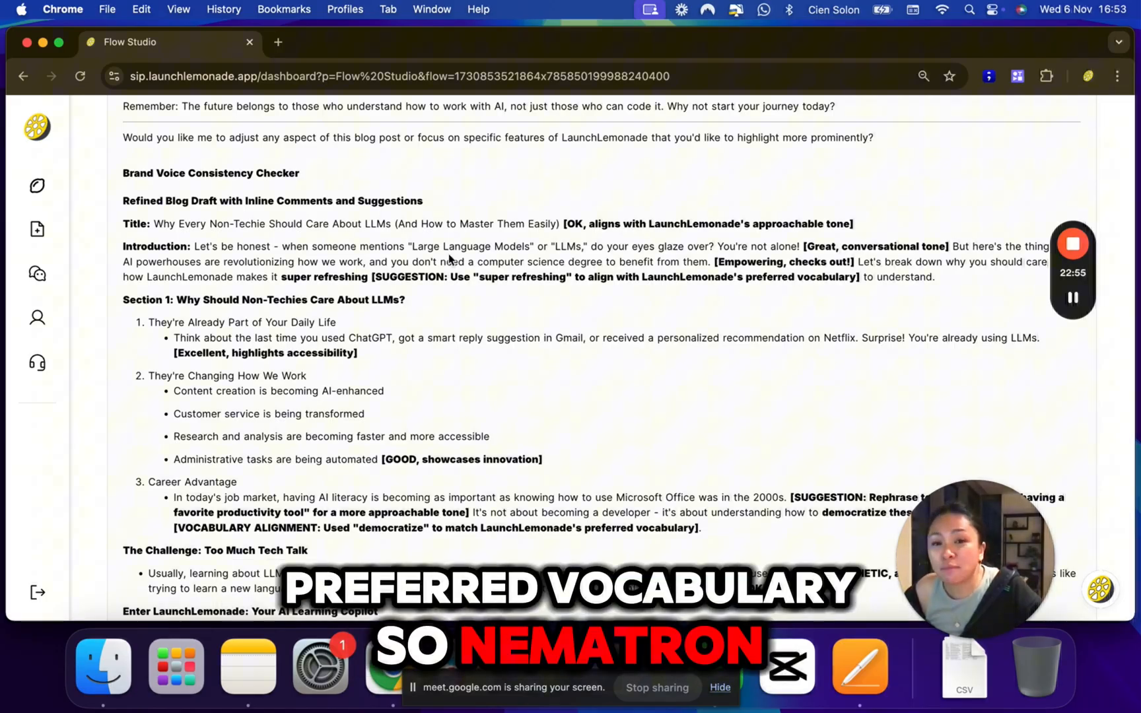
pyautogui.moveTo(457, 277); pyautogui.dragTo(562, 278)
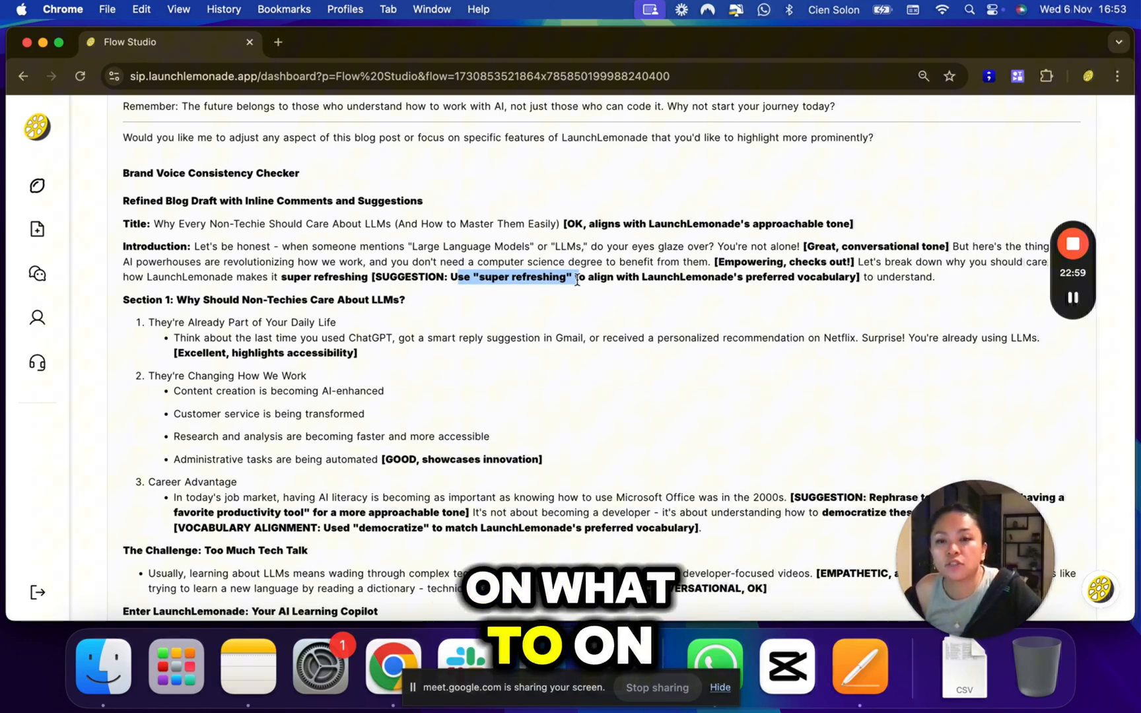
# Review the checker's inline comments and suggestions from Section 1 through the call to action and final recommendation
pyautogui.scroll(-3, 536, 338)
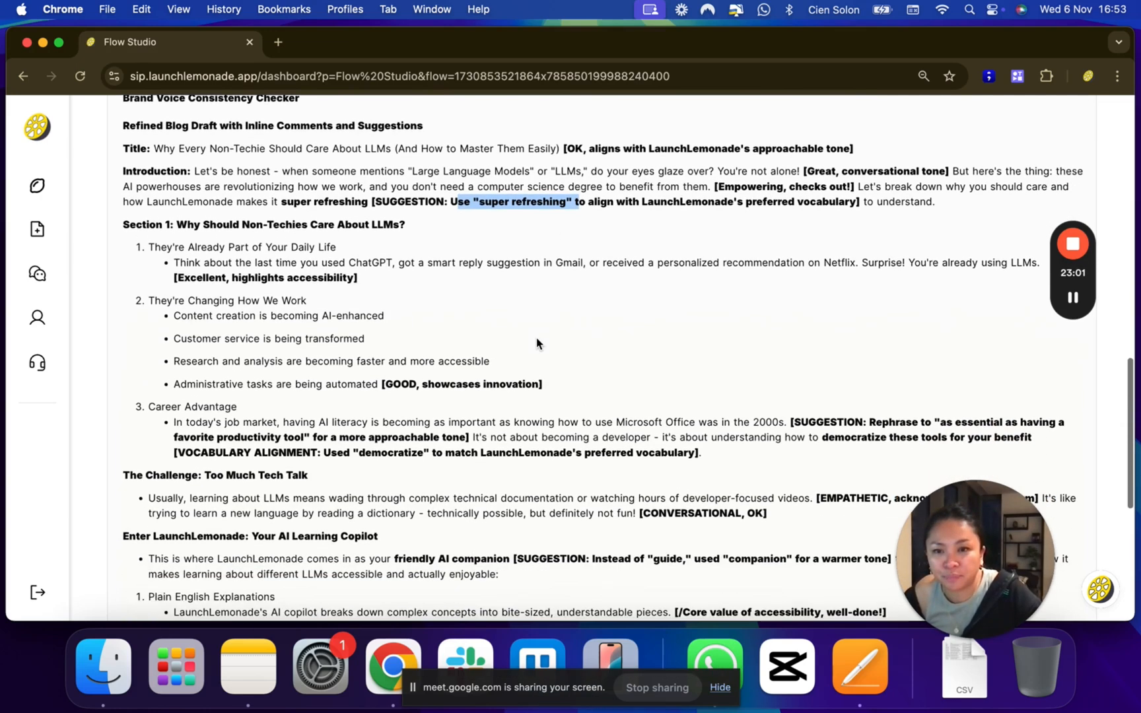
pyautogui.moveTo(173, 272); pyautogui.dragTo(230, 273)
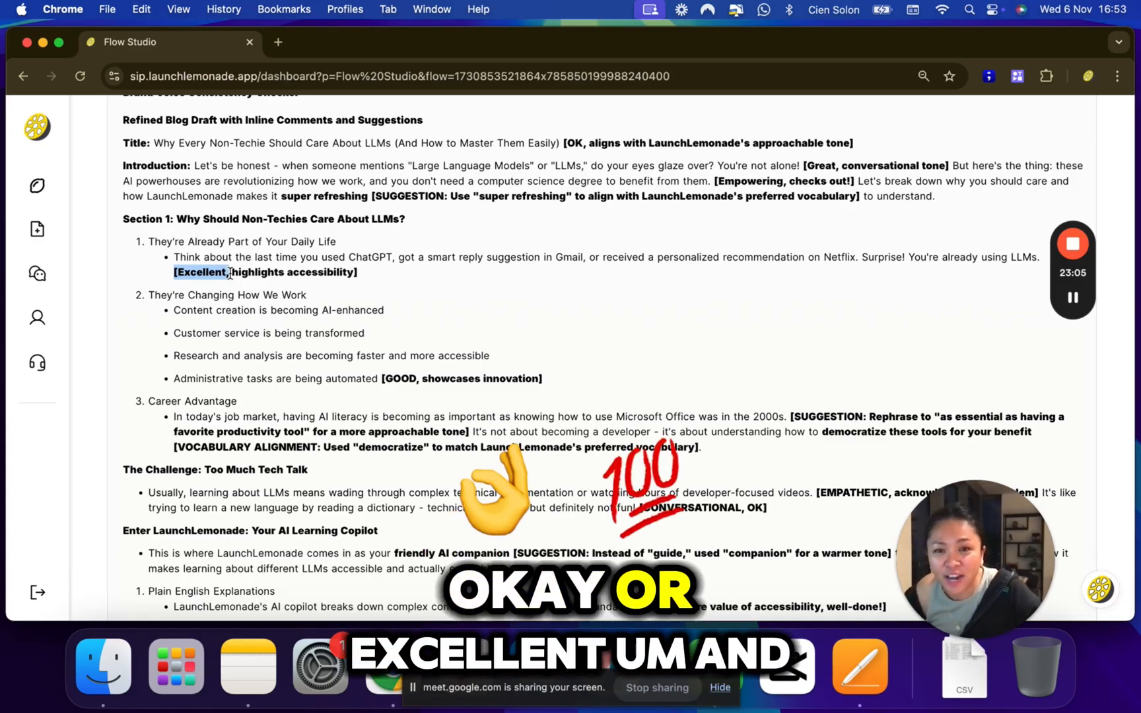
pyautogui.scroll(-3, 336, 374)
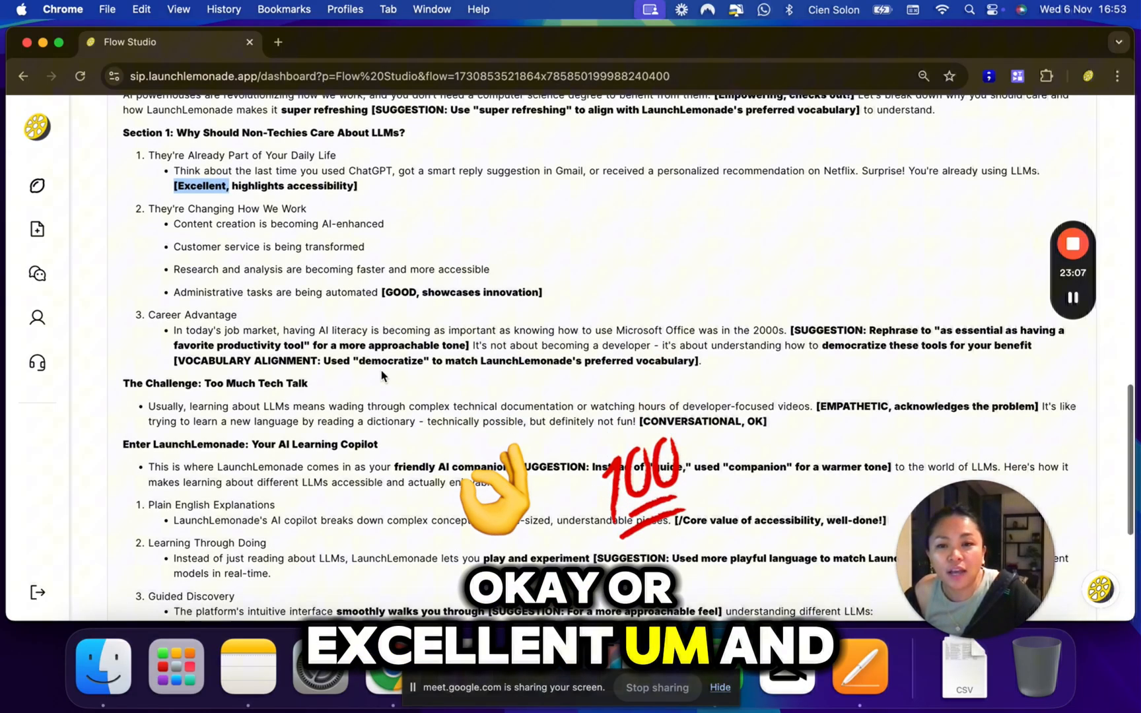
pyautogui.scroll(-6, 915, 321)
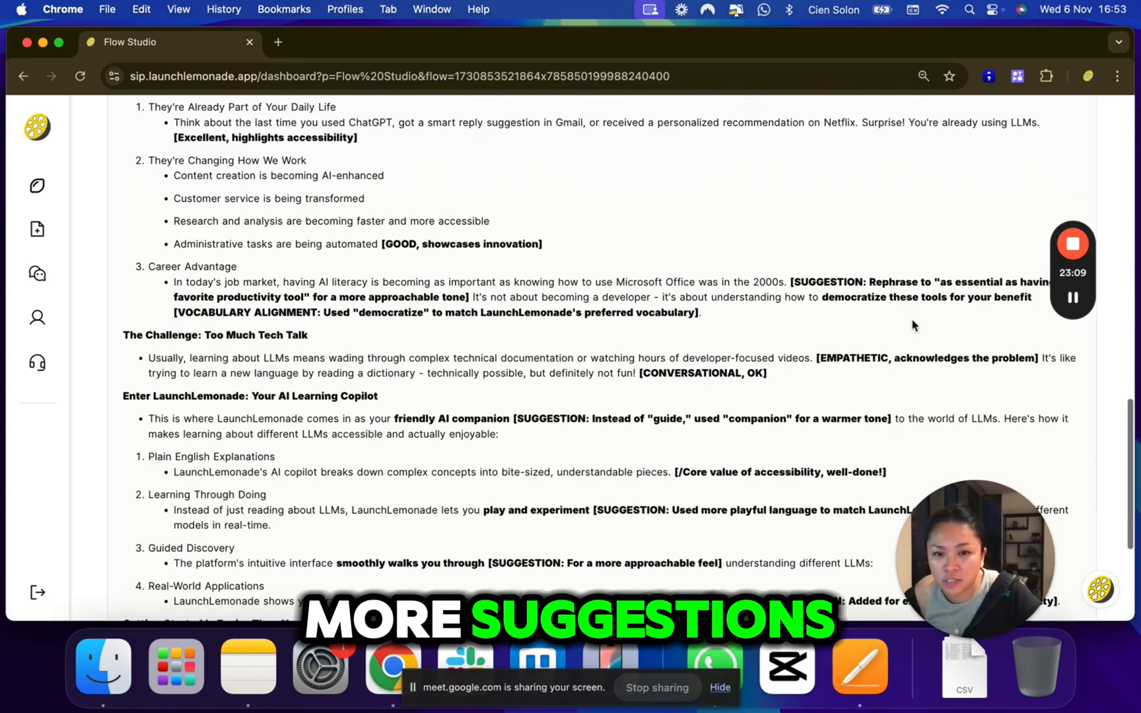
pyautogui.scroll(-4, 912, 322)
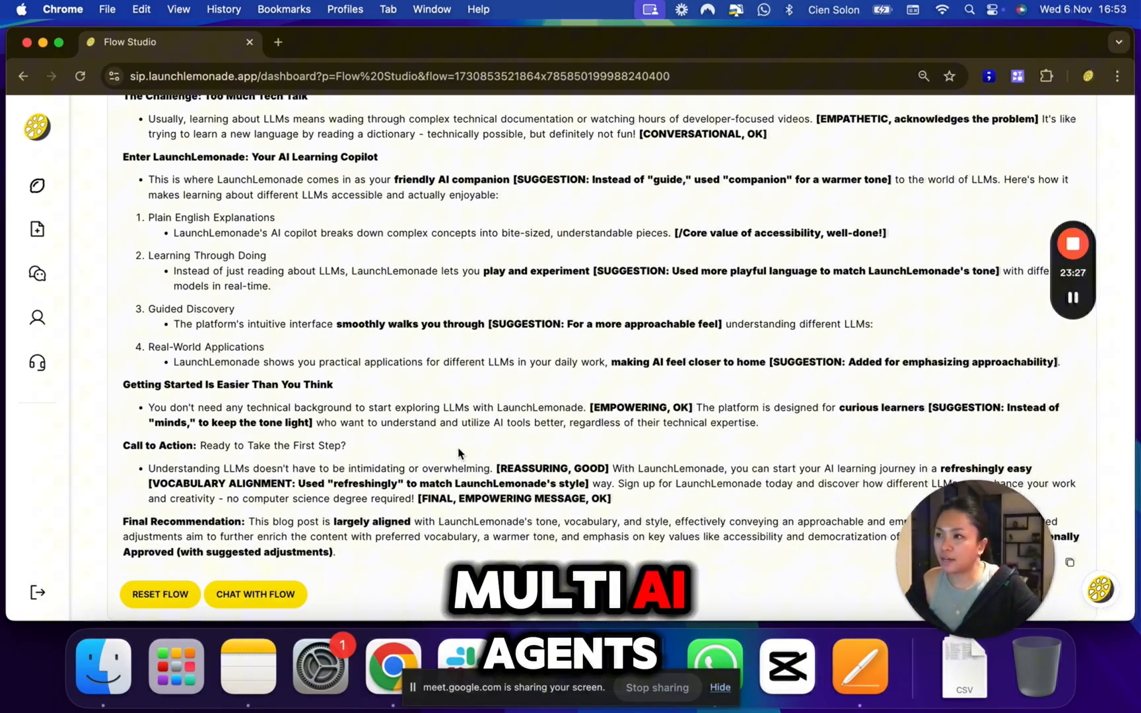
pyautogui.scroll(4, 459, 453)
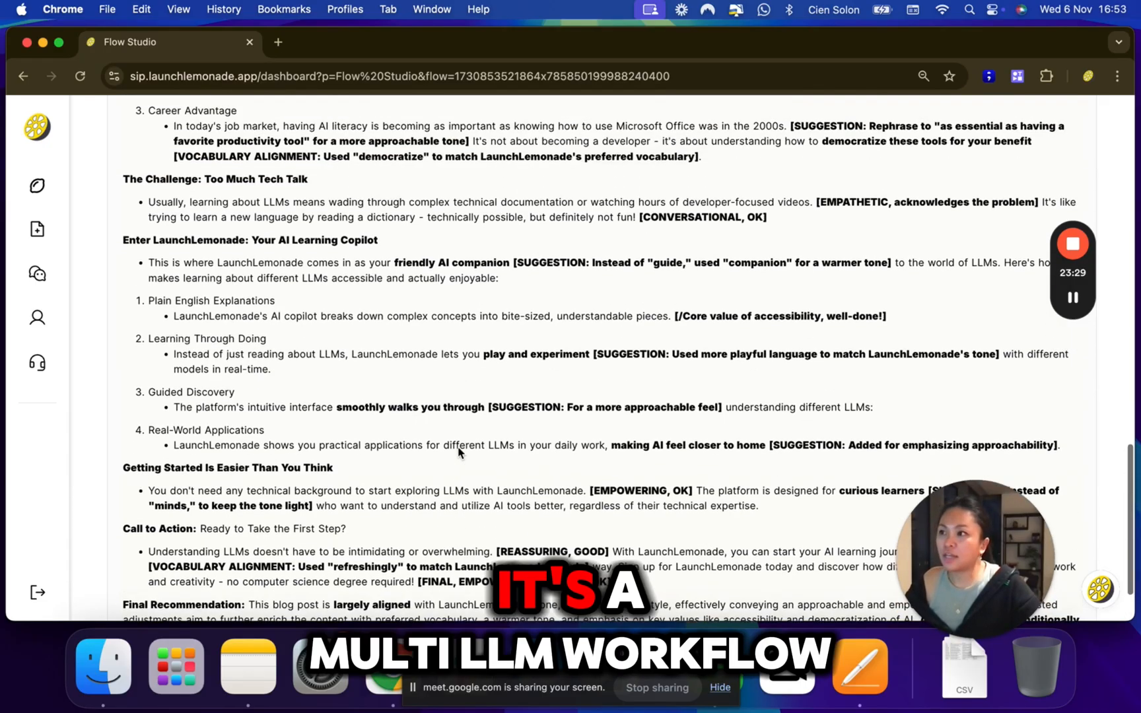
pyautogui.scroll(-1, 462, 452)
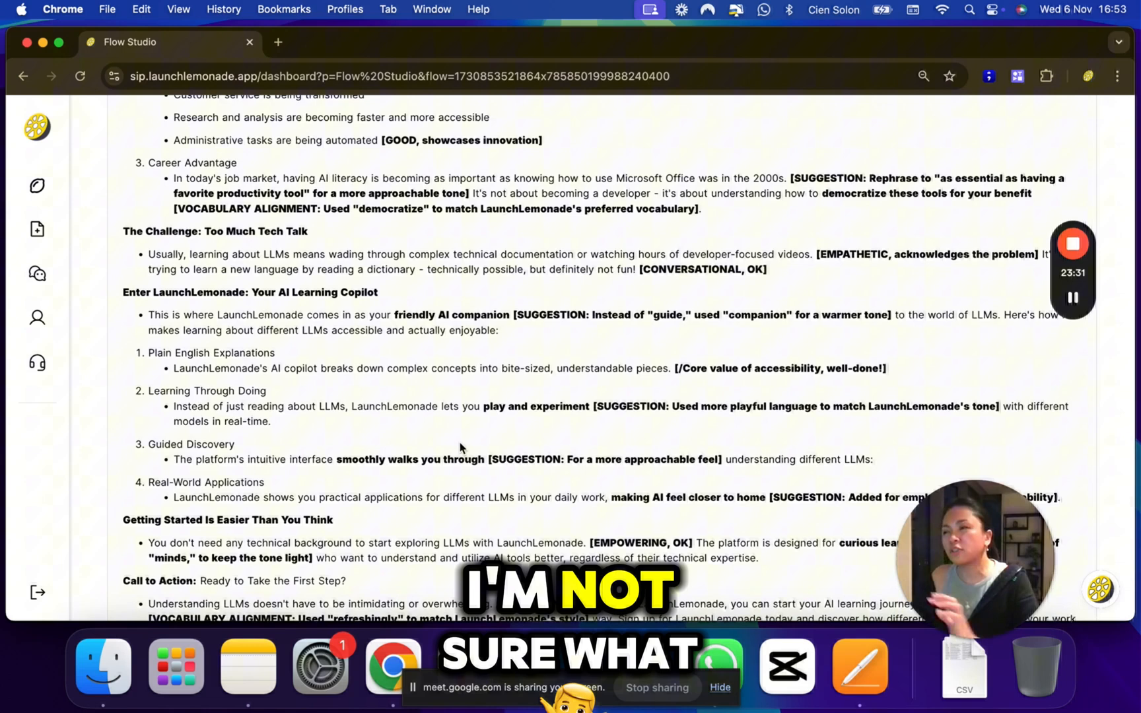